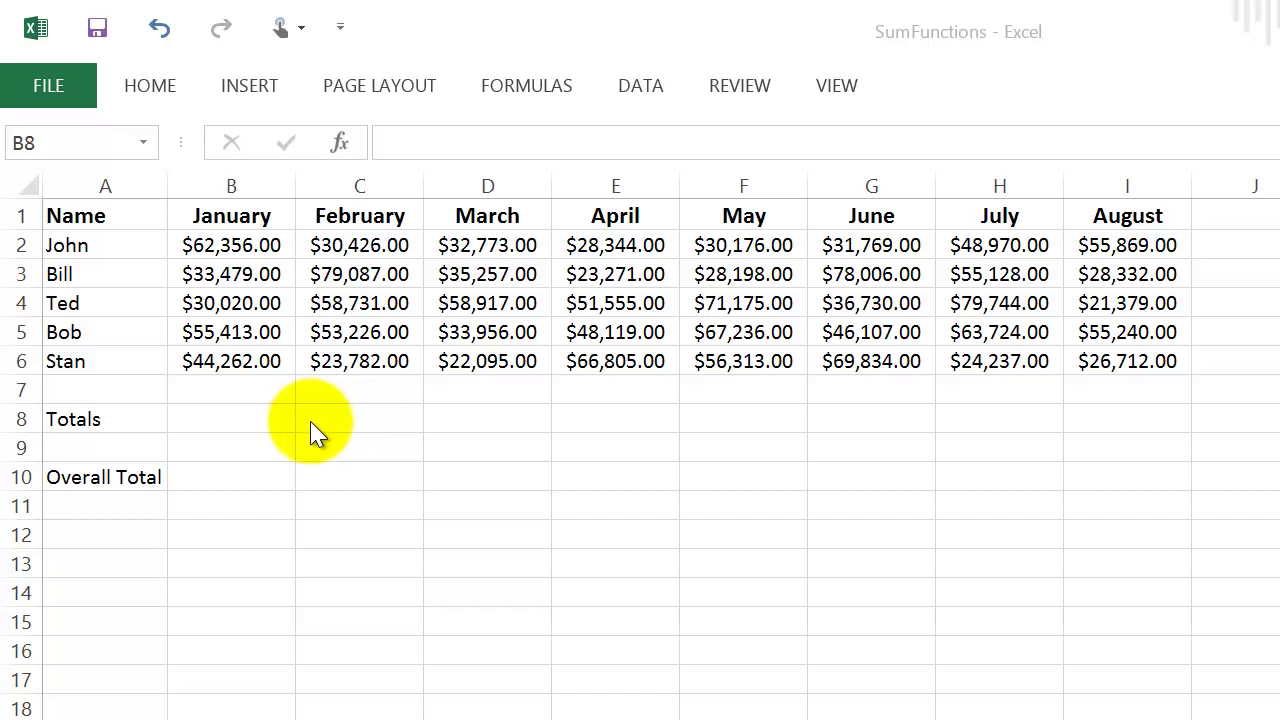
Step: Total the January sales in cell B8 with a SUM formula over B2:B6
{"action": "left_click", "coordinate": [250, 430]}
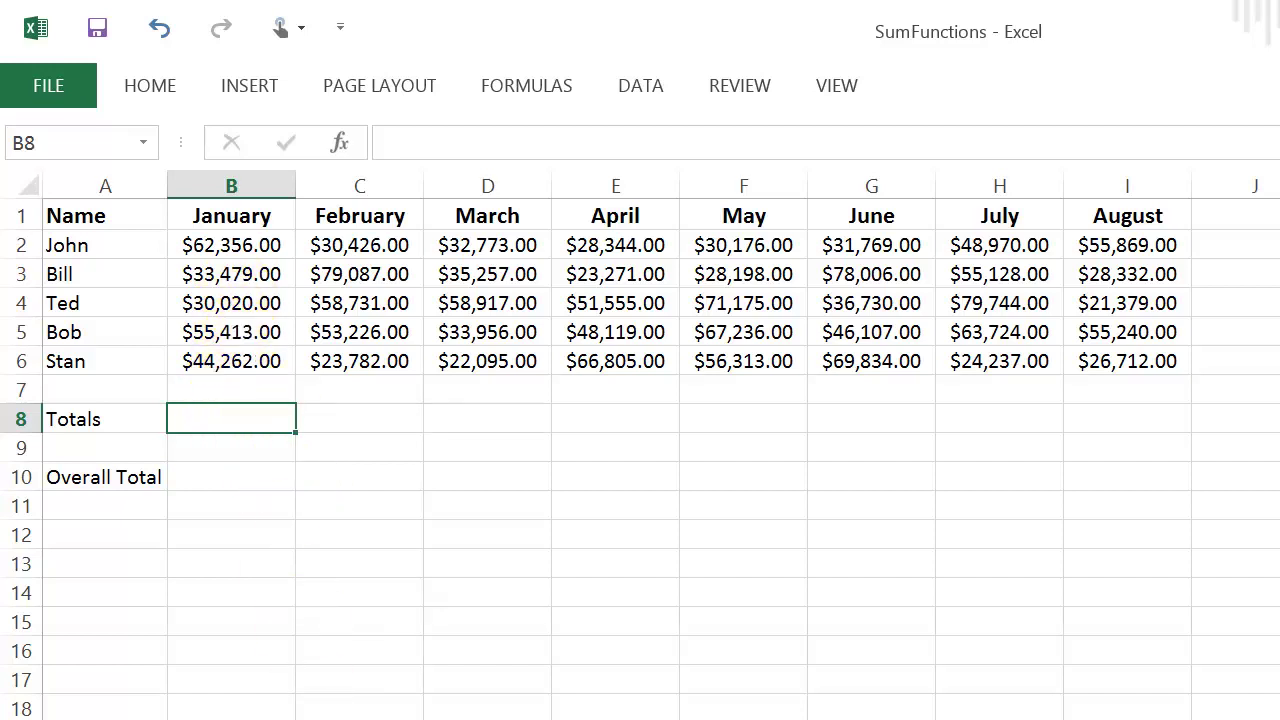
{"action": "type", "text": "="}
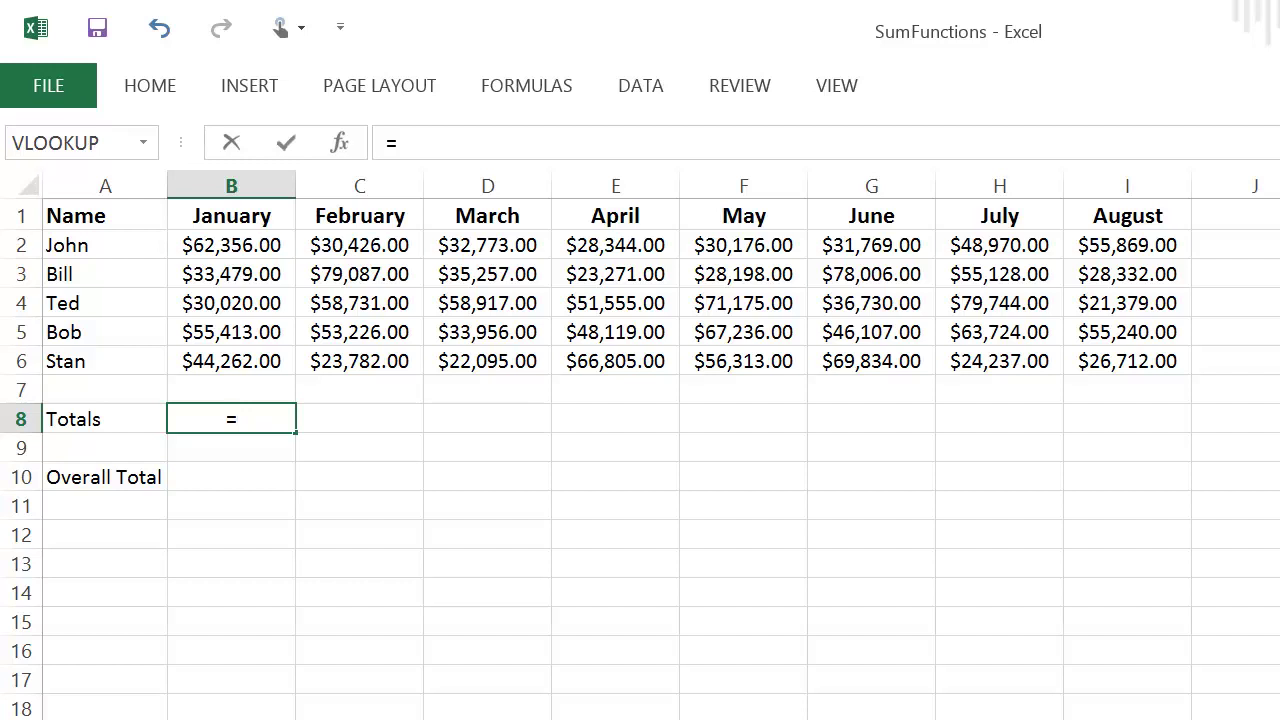
{"action": "type", "text": "su"}
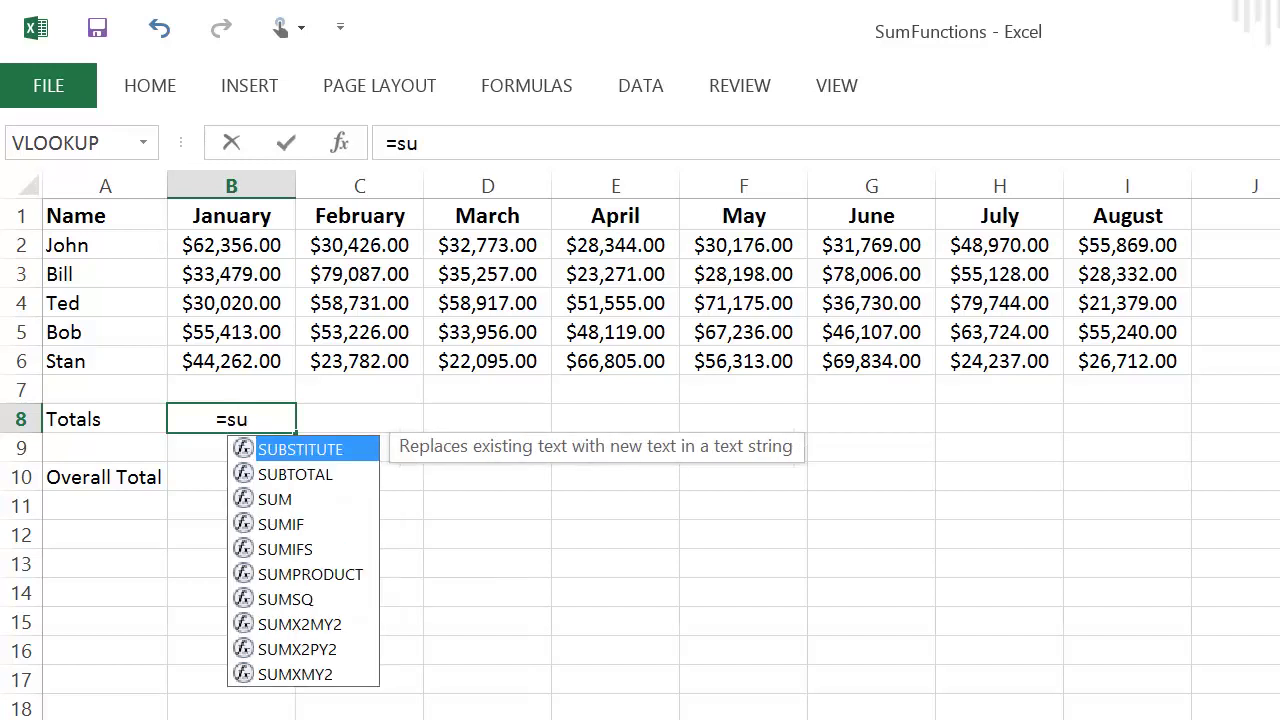
{"action": "type", "text": "m"}
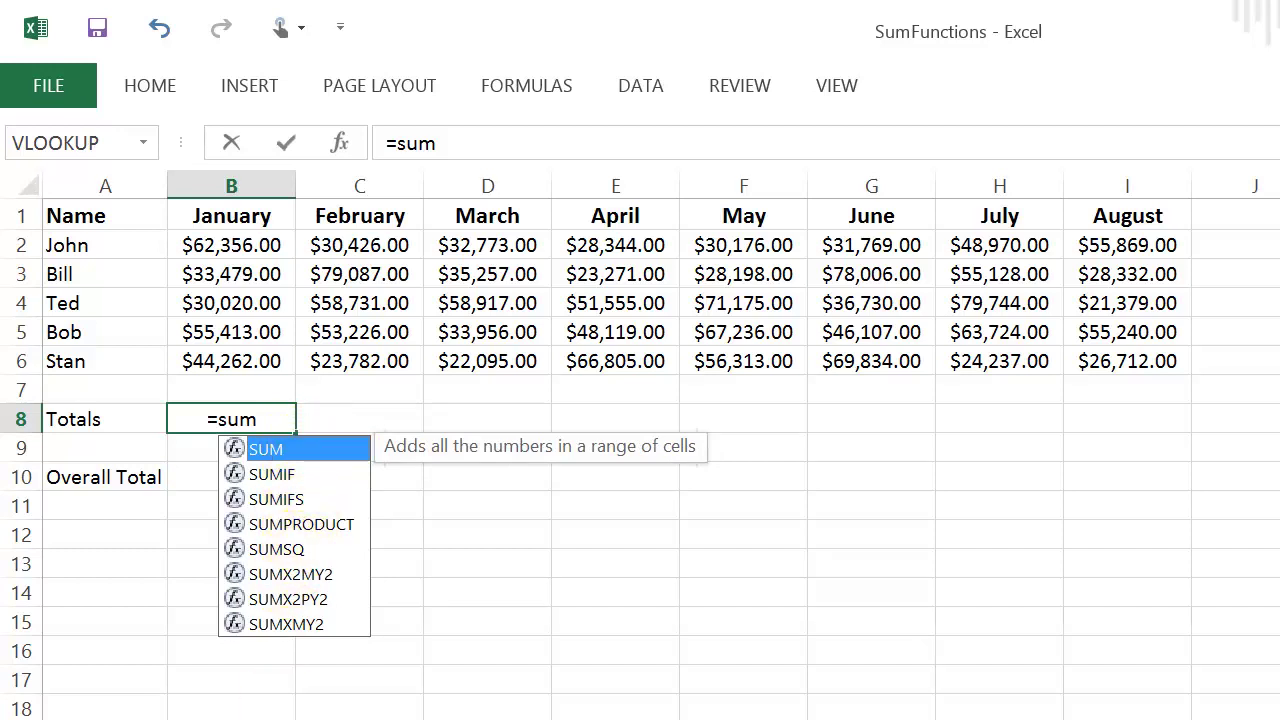
{"action": "type", "text": "("}
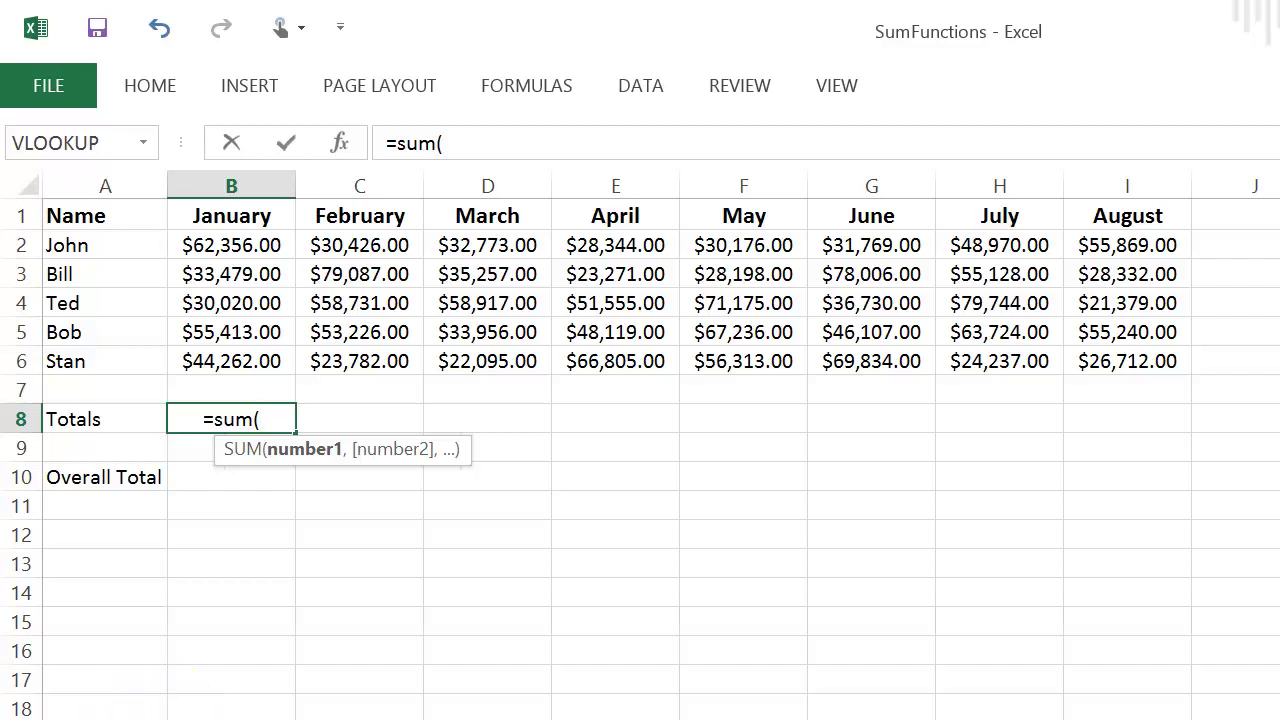
{"action": "key", "text": "BackSpace"}
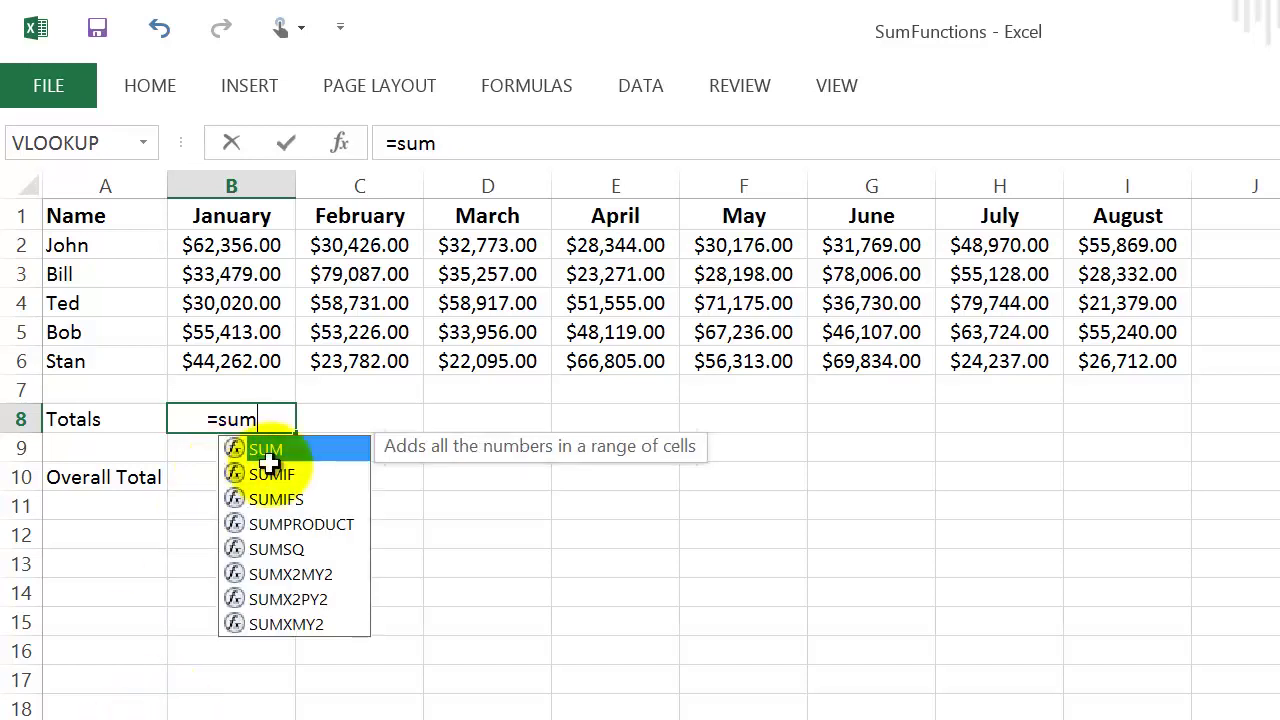
{"action": "double_click", "coordinate": [326, 449]}
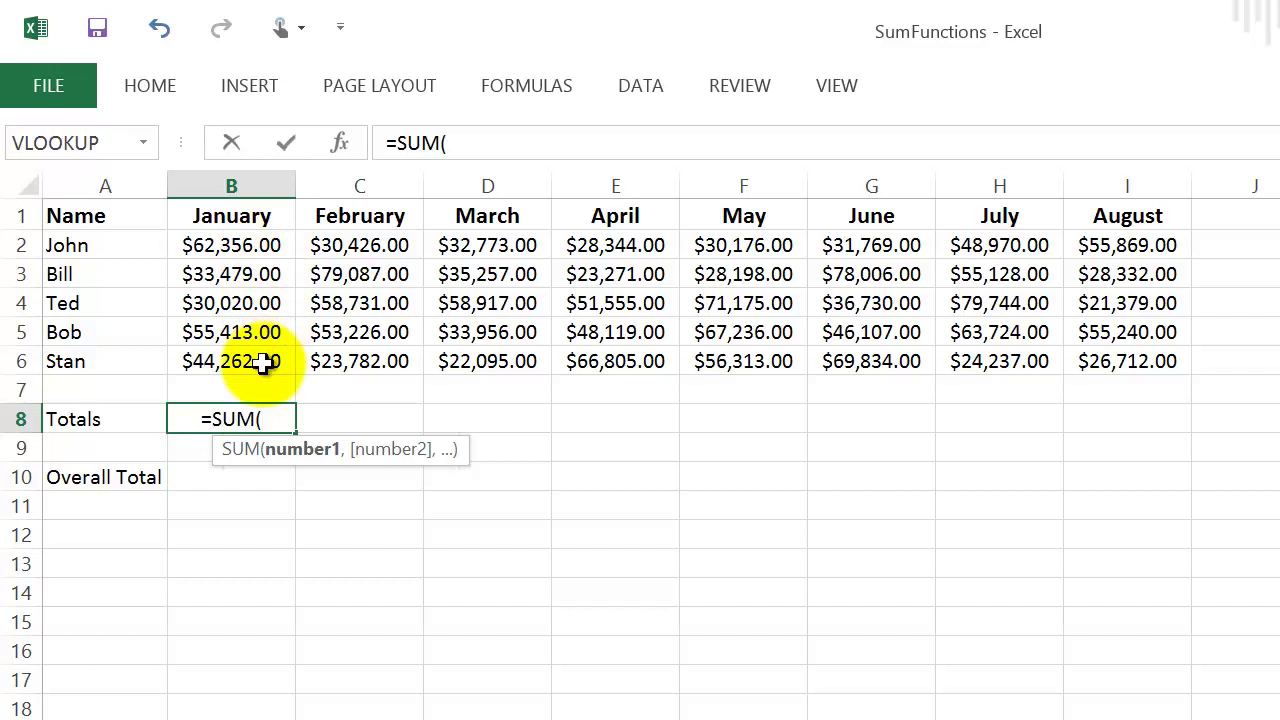
{"action": "left_click", "coordinate": [255, 244]}
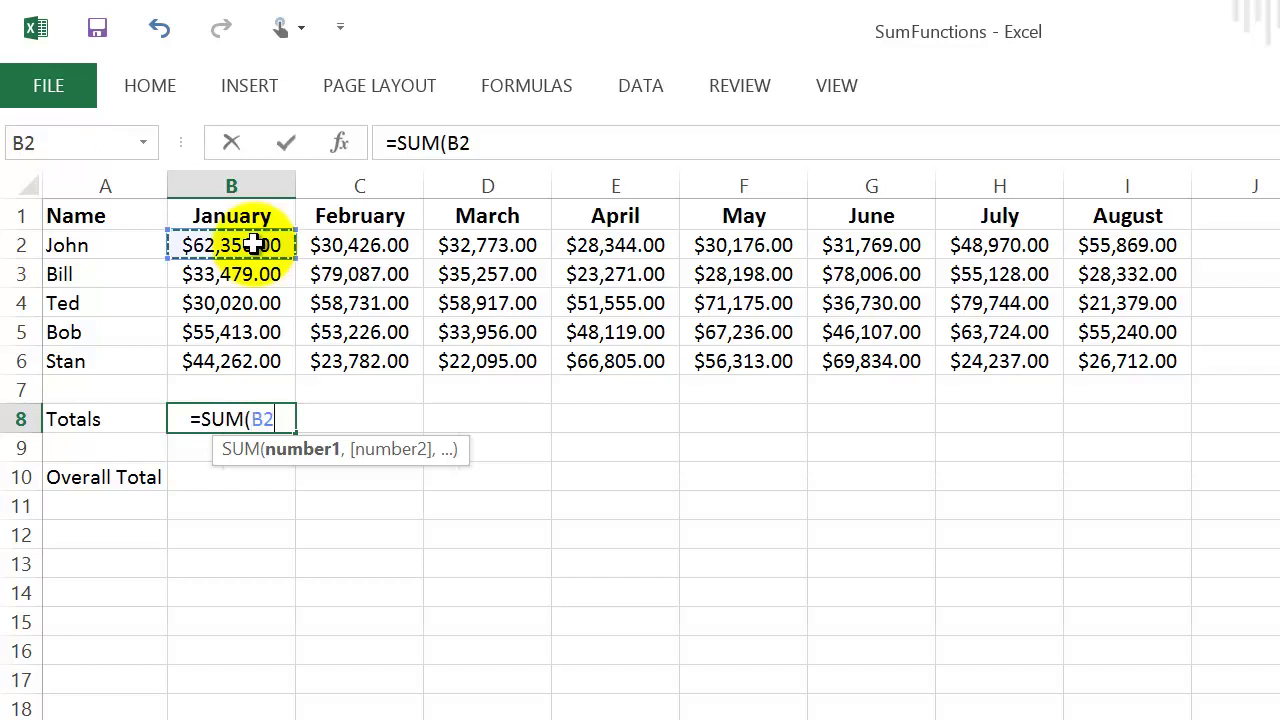
{"action": "left_click_drag", "start_coordinate": [255, 244], "coordinate": [263, 362]}
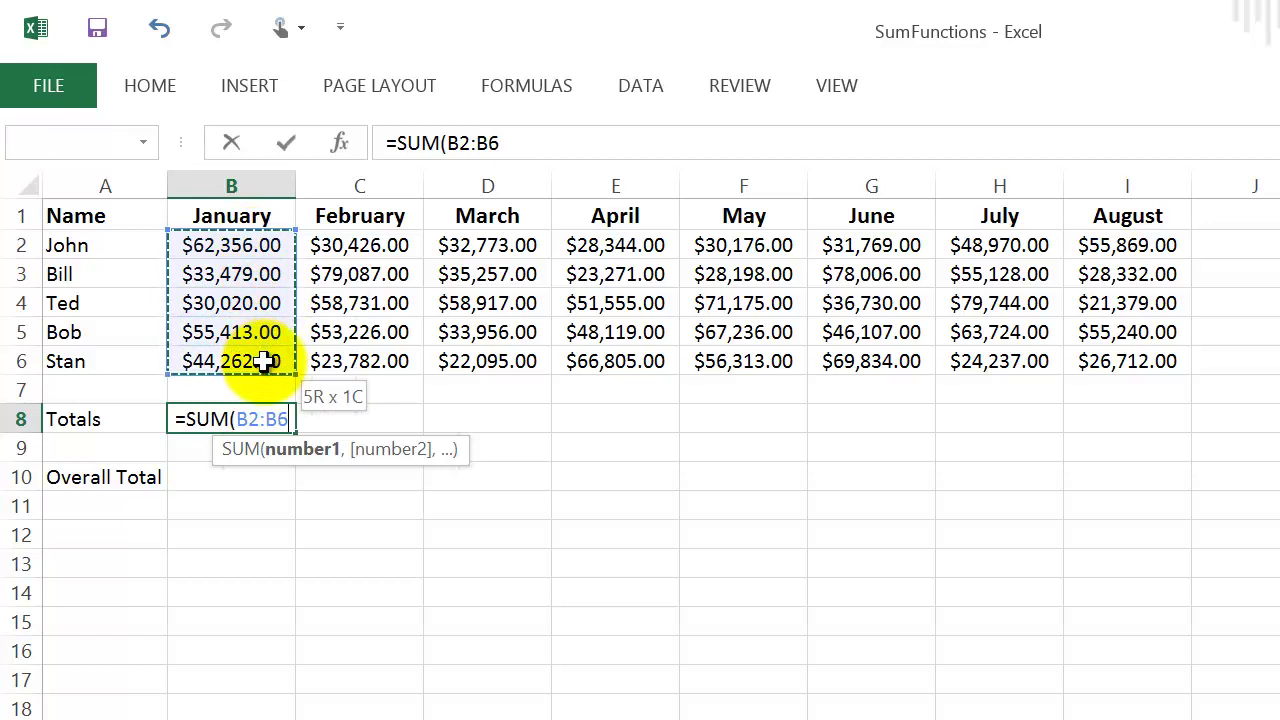
{"action": "left_click_drag", "start_coordinate": [265, 362], "coordinate": [265, 362]}
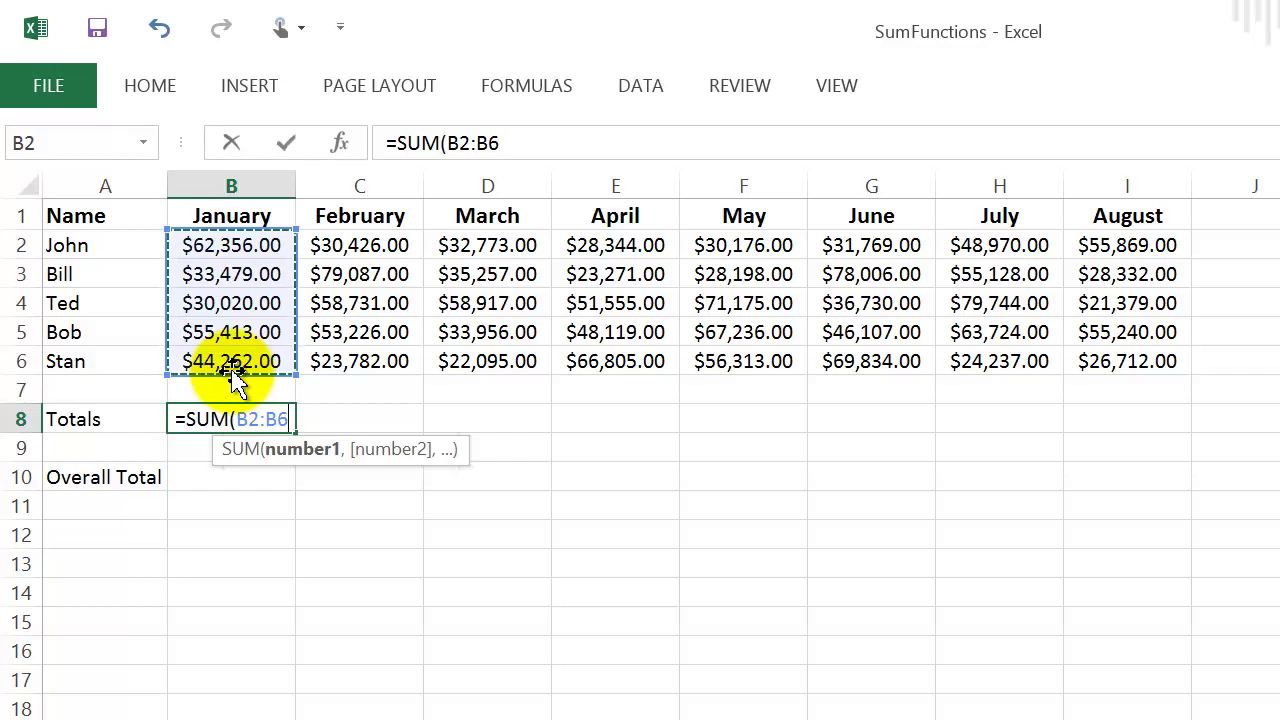
{"action": "type", "text": ")"}
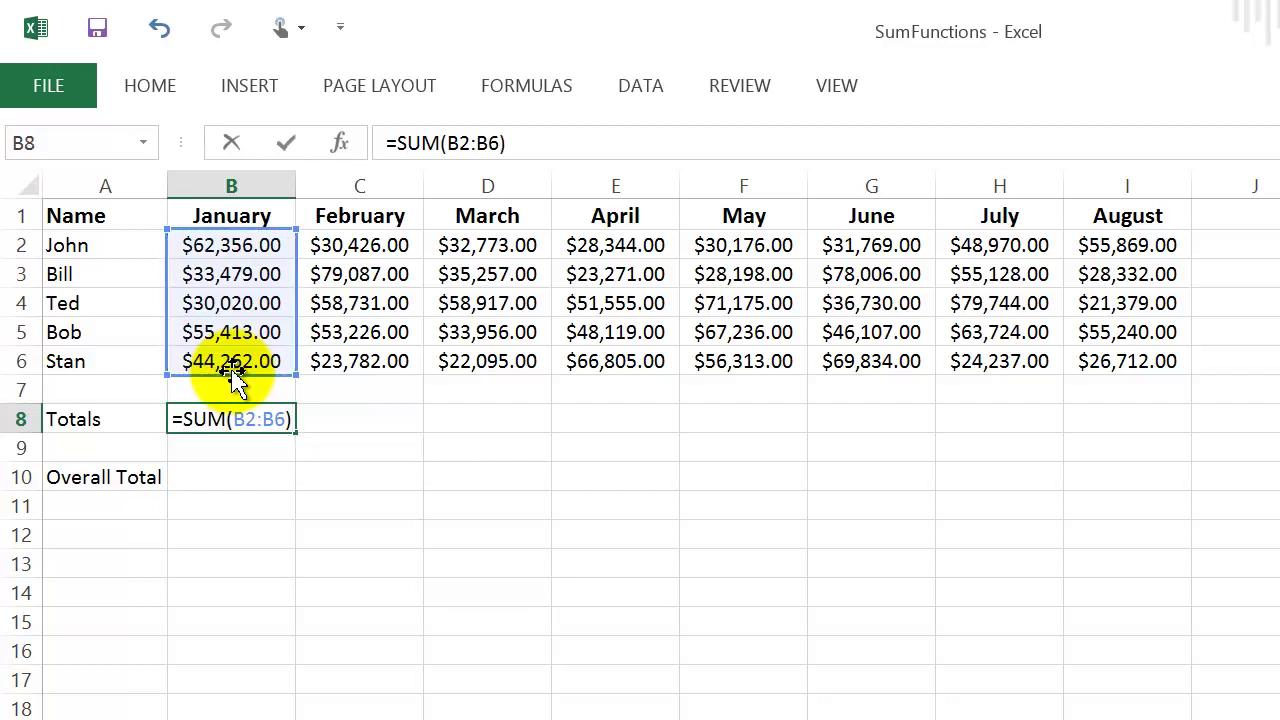
{"action": "key", "text": "Return"}
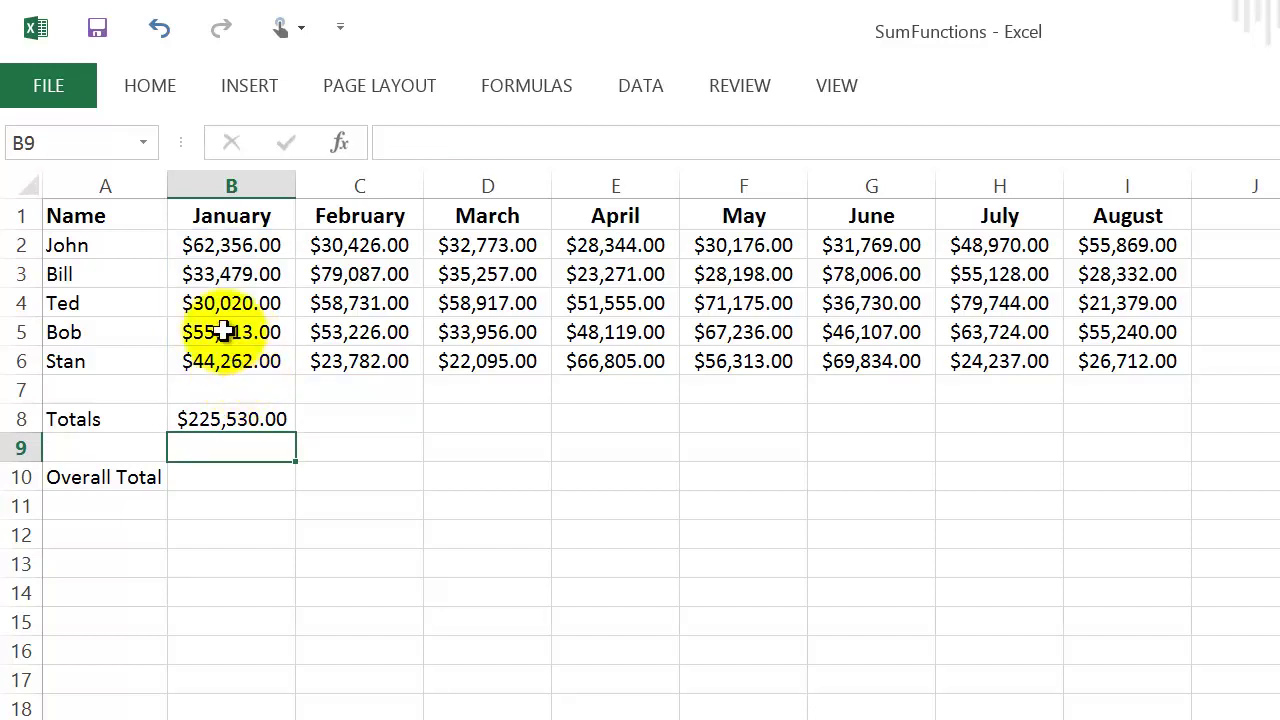
Step: Try a separate SUM formula over C2:C6 in cell C8 for February, and clear that cell again
{"action": "left_click", "coordinate": [373, 422]}
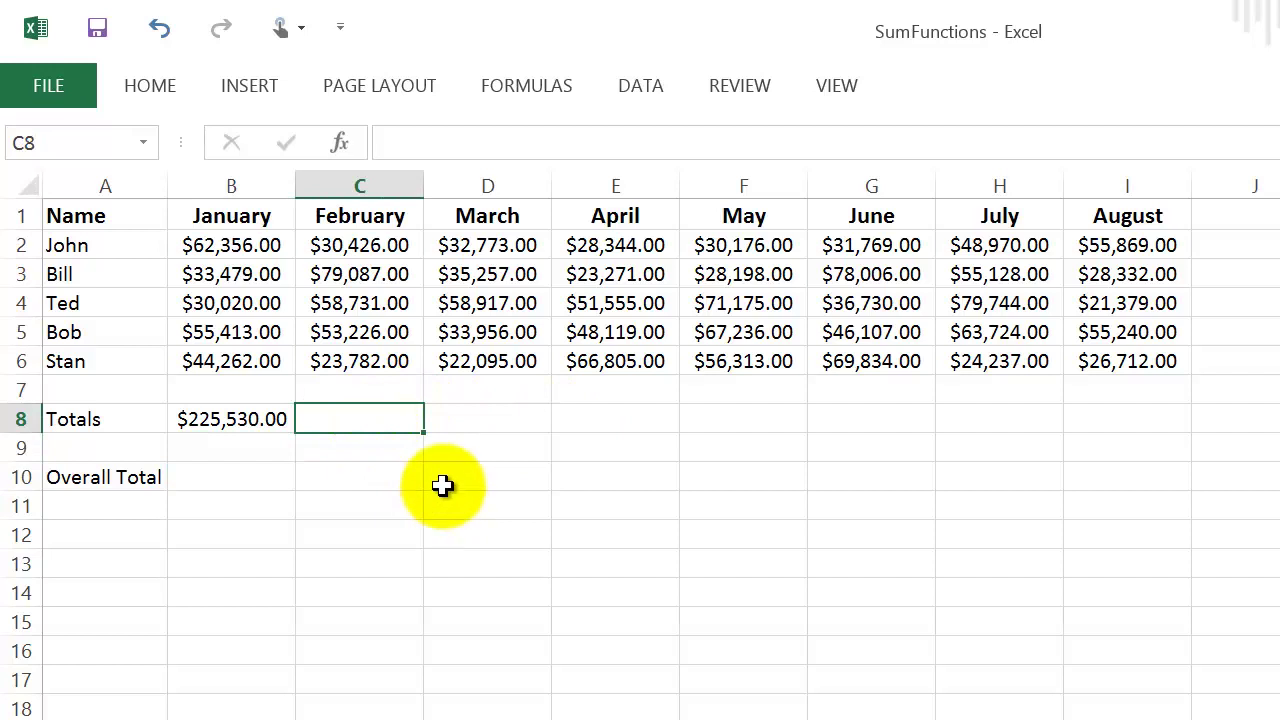
{"action": "type", "text": "=sum"}
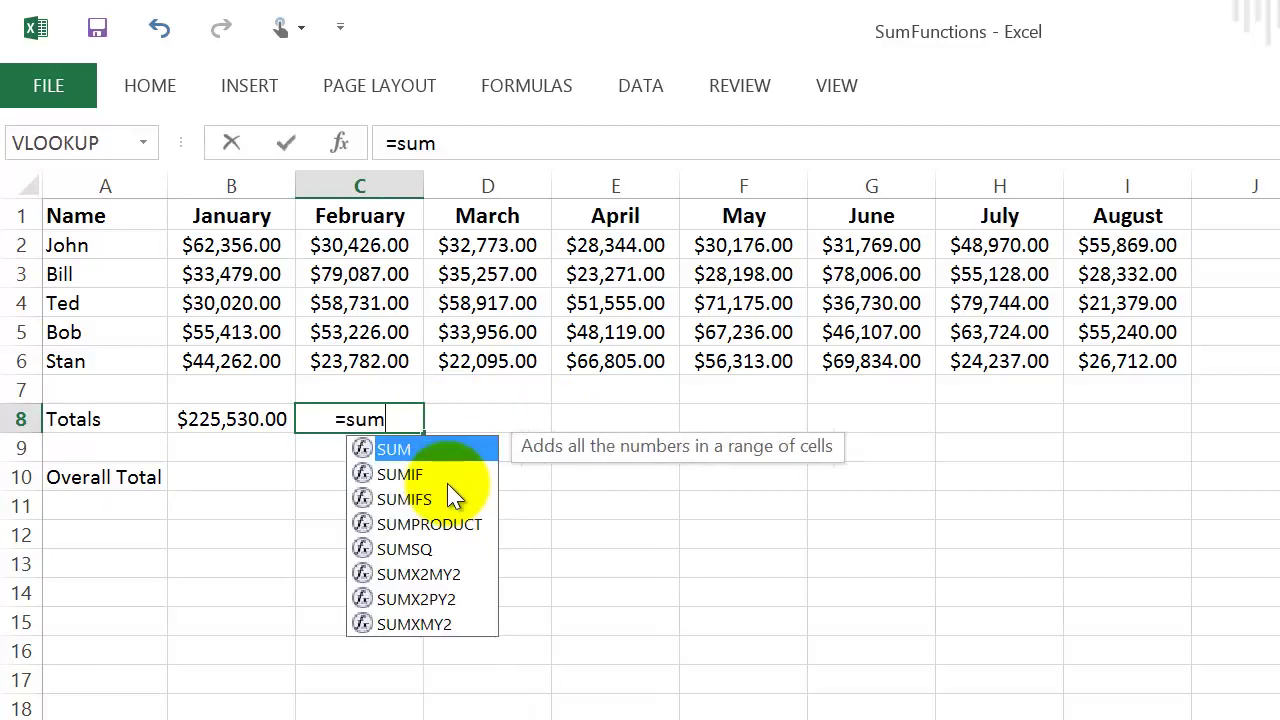
{"action": "type", "text": "("}
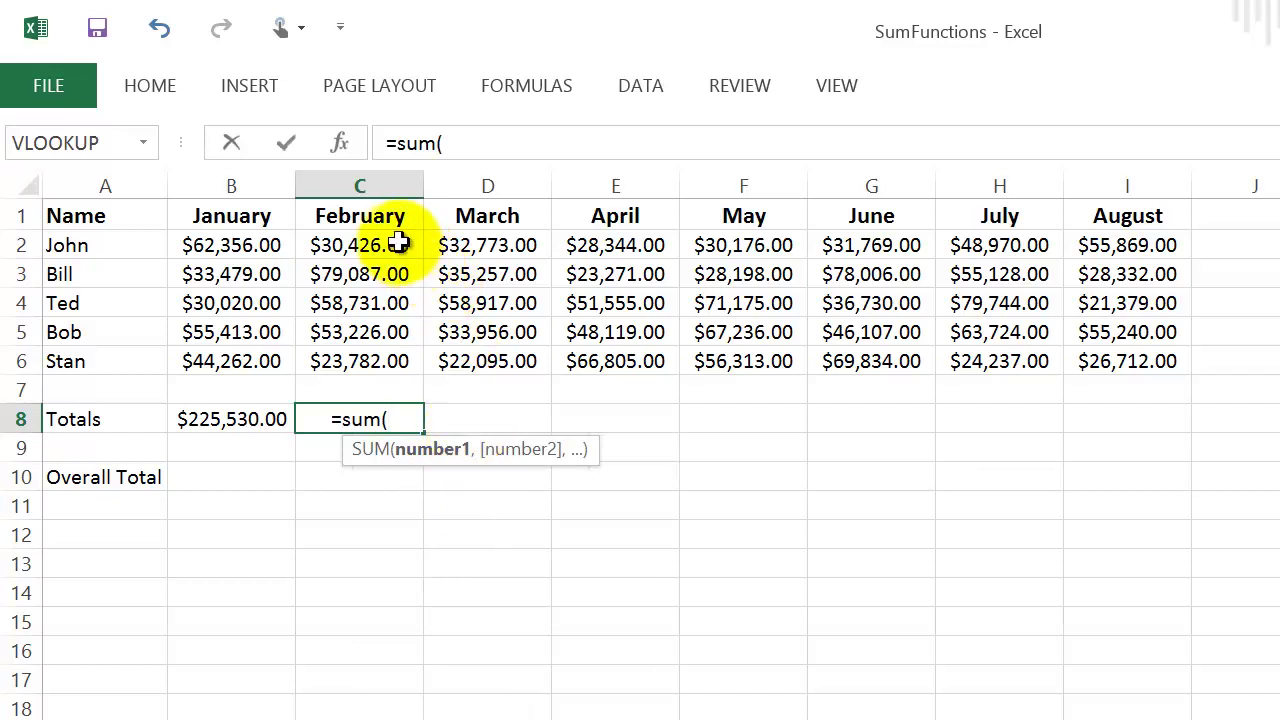
{"action": "left_click_drag", "start_coordinate": [397, 243], "coordinate": [400, 357]}
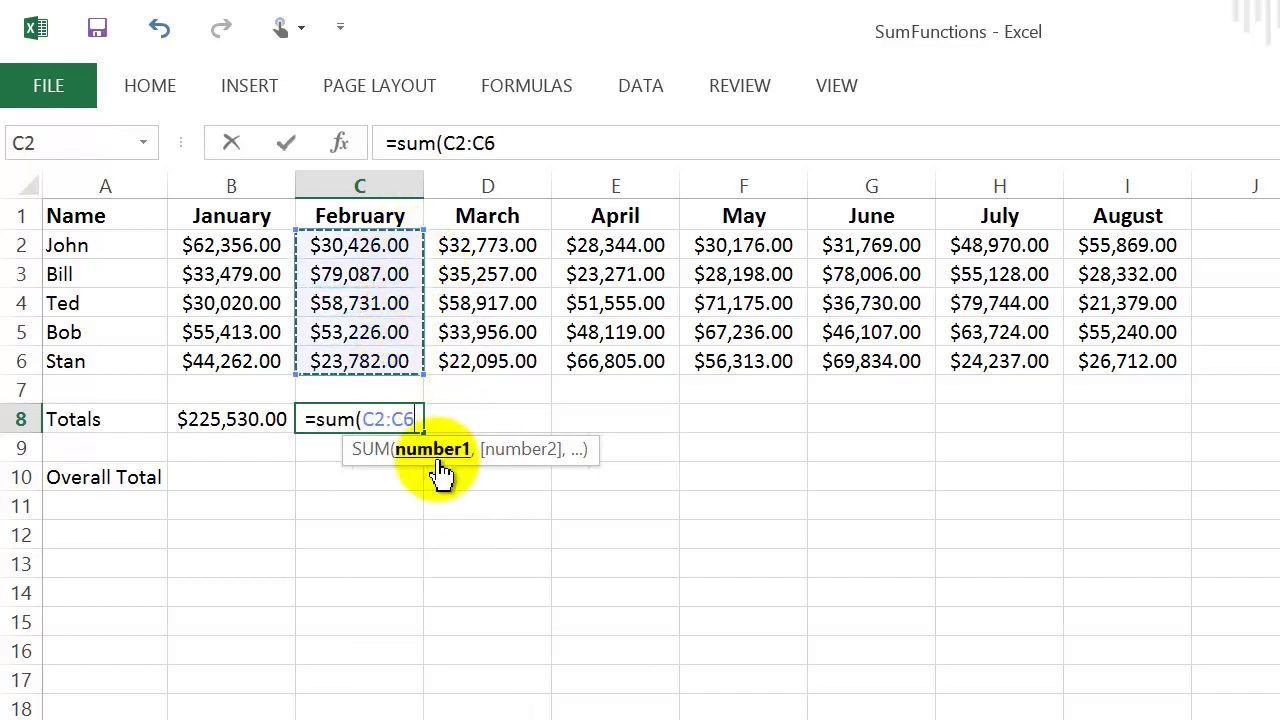
{"action": "type", "text": ")"}
{"action": "key", "text": "Return"}
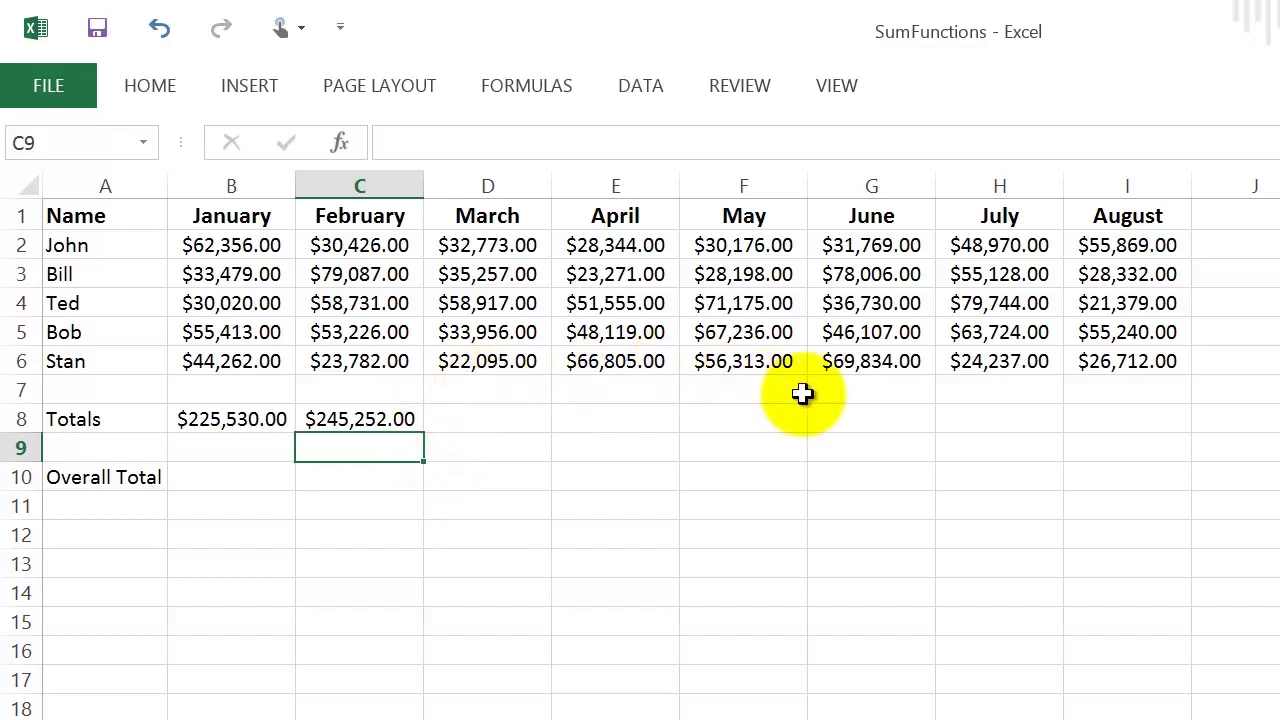
{"action": "left_click", "coordinate": [385, 418]}
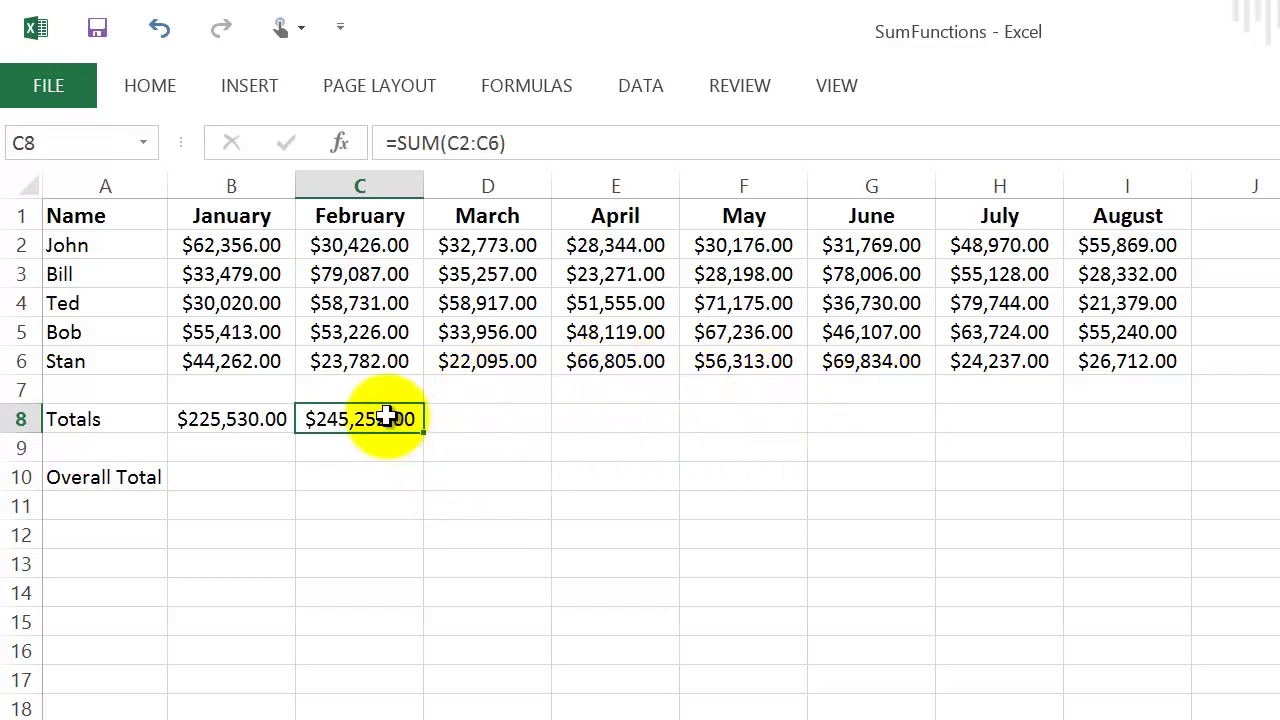
{"action": "key", "text": "Delete"}
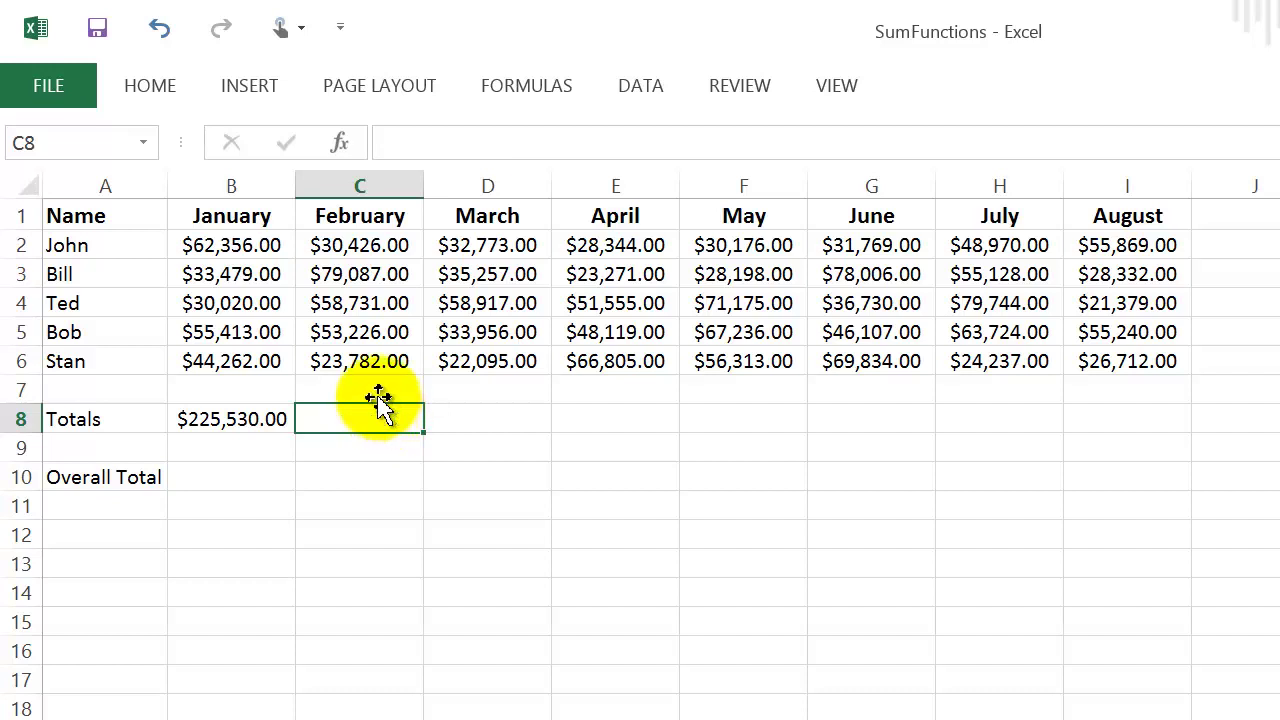
Step: Fill the January total's formula across the Totals row through August in I8, and check the formulas in B8 and C8
{"action": "left_click", "coordinate": [251, 418]}
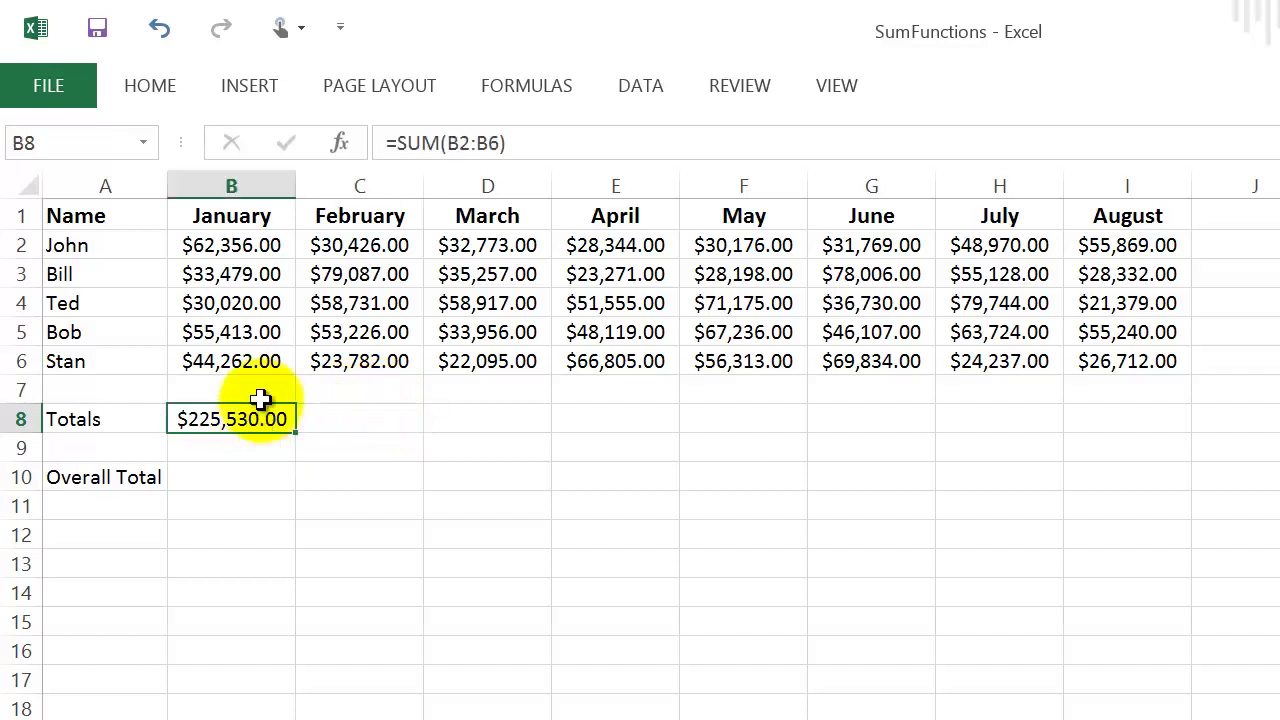
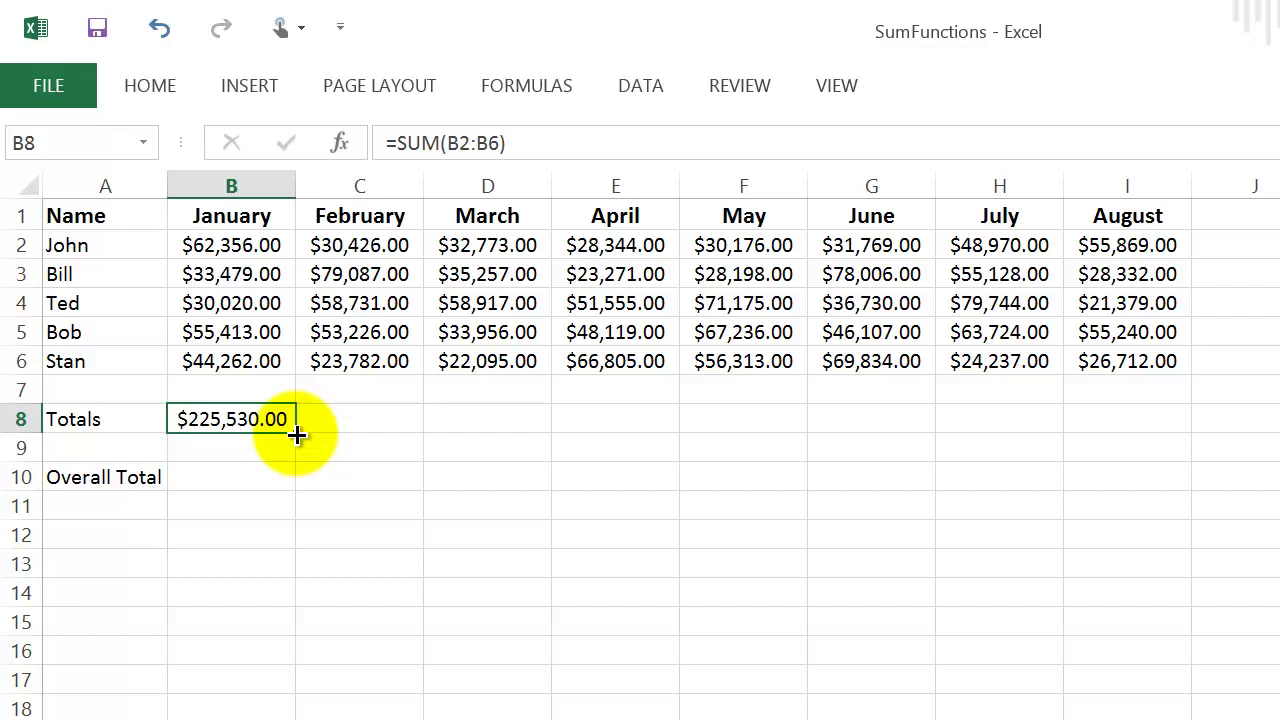
{"action": "left_click_drag", "start_coordinate": [297, 435], "coordinate": [1166, 435]}
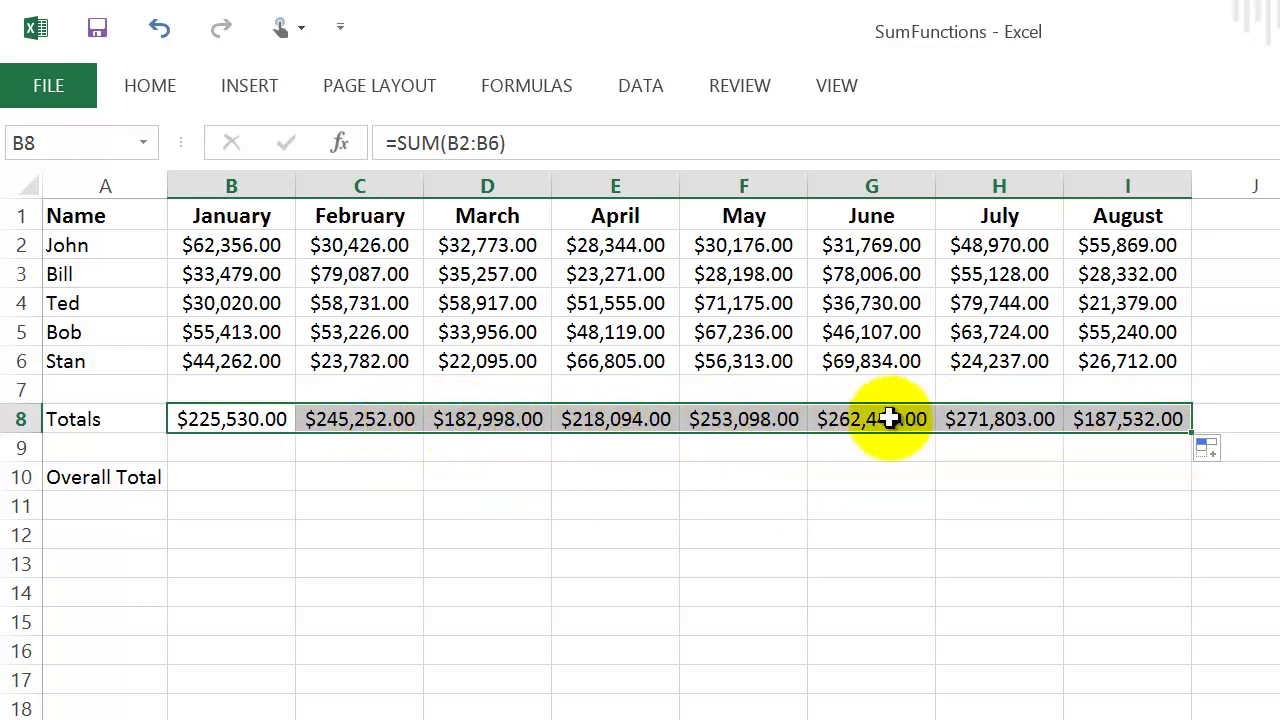
{"action": "left_click", "coordinate": [319, 447]}
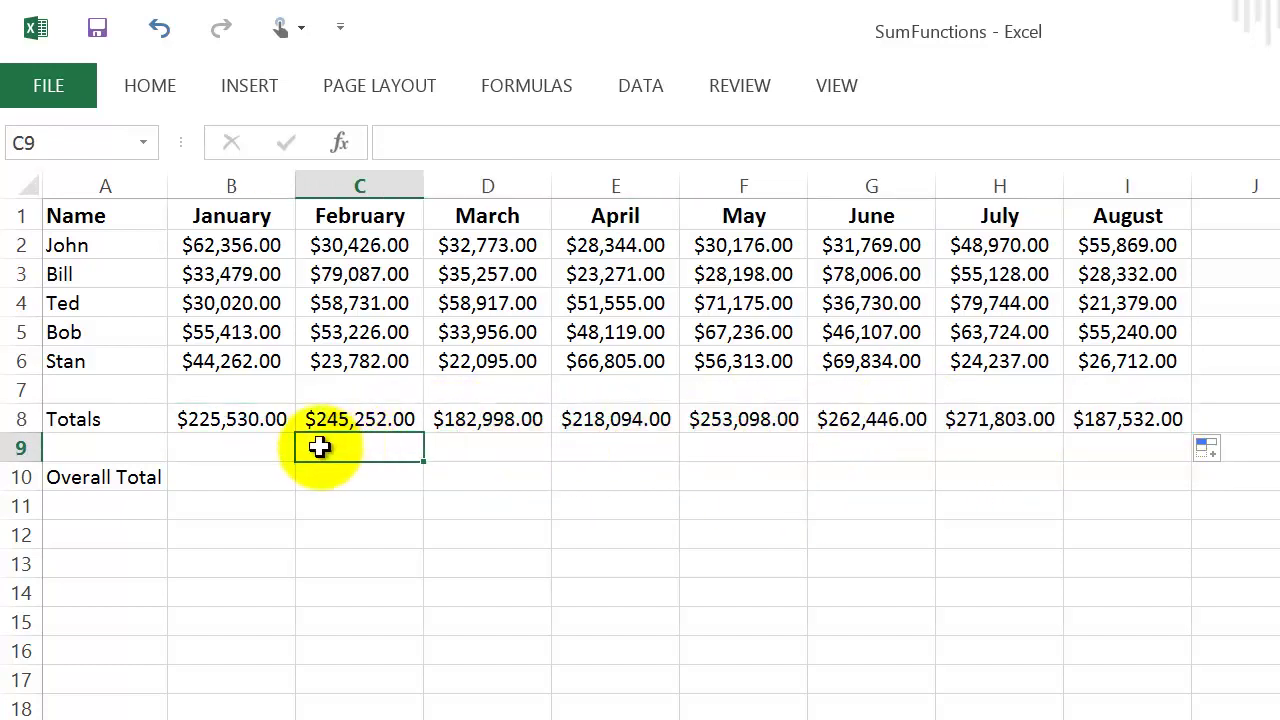
{"action": "left_click", "coordinate": [217, 417]}
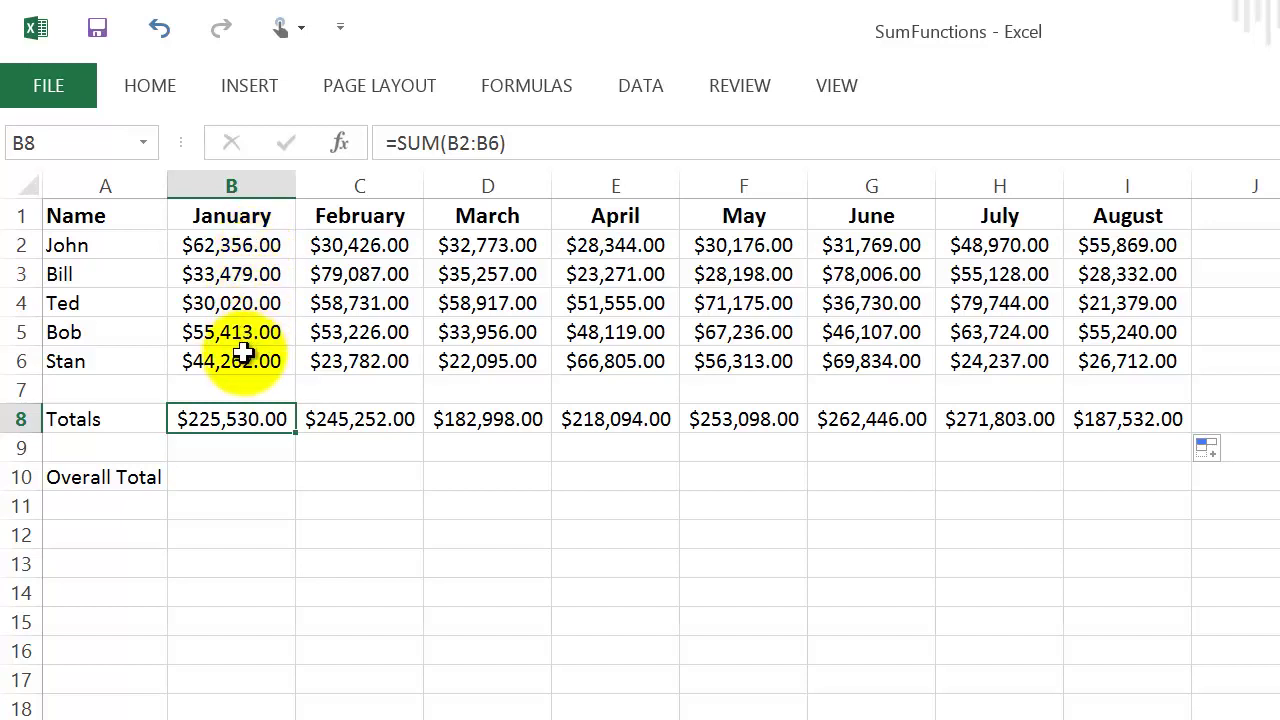
{"action": "left_click", "coordinate": [368, 424]}
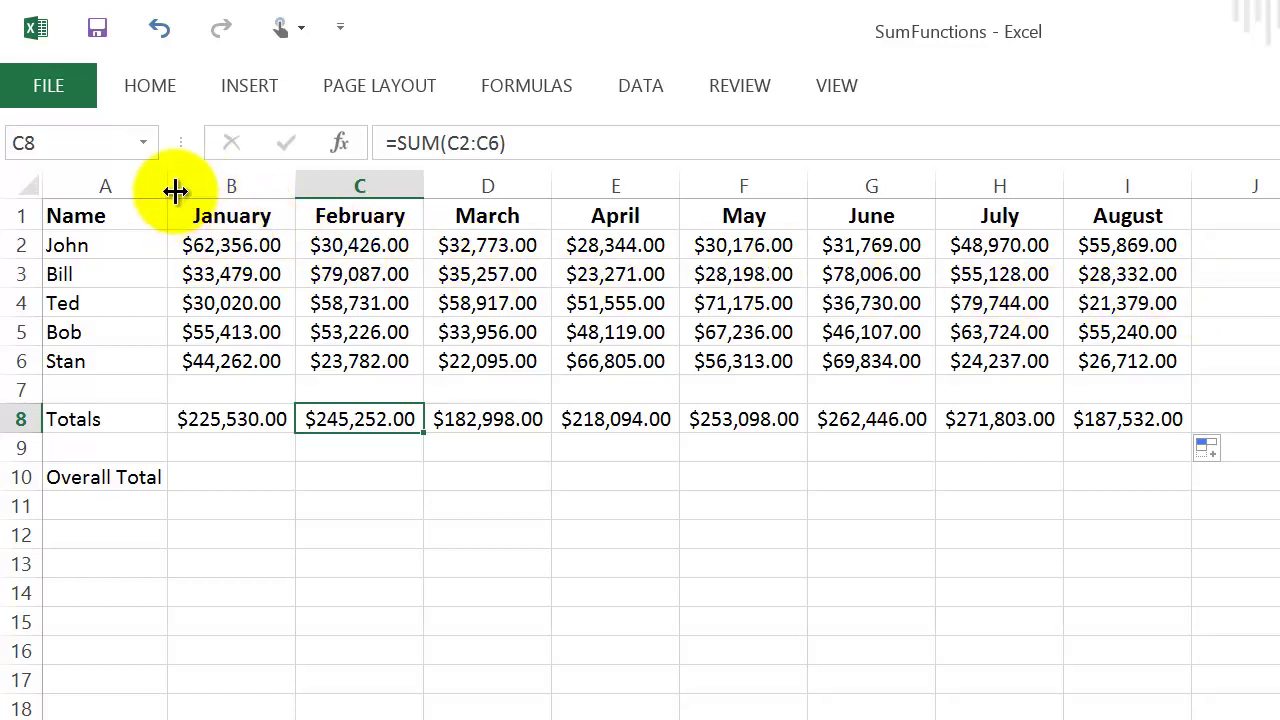
Step: Narrow column A and total the first salesperson's January to August sales in J2 with a SUM formula over B2:I2
{"action": "left_click_drag", "start_coordinate": [172, 190], "coordinate": [121, 199]}
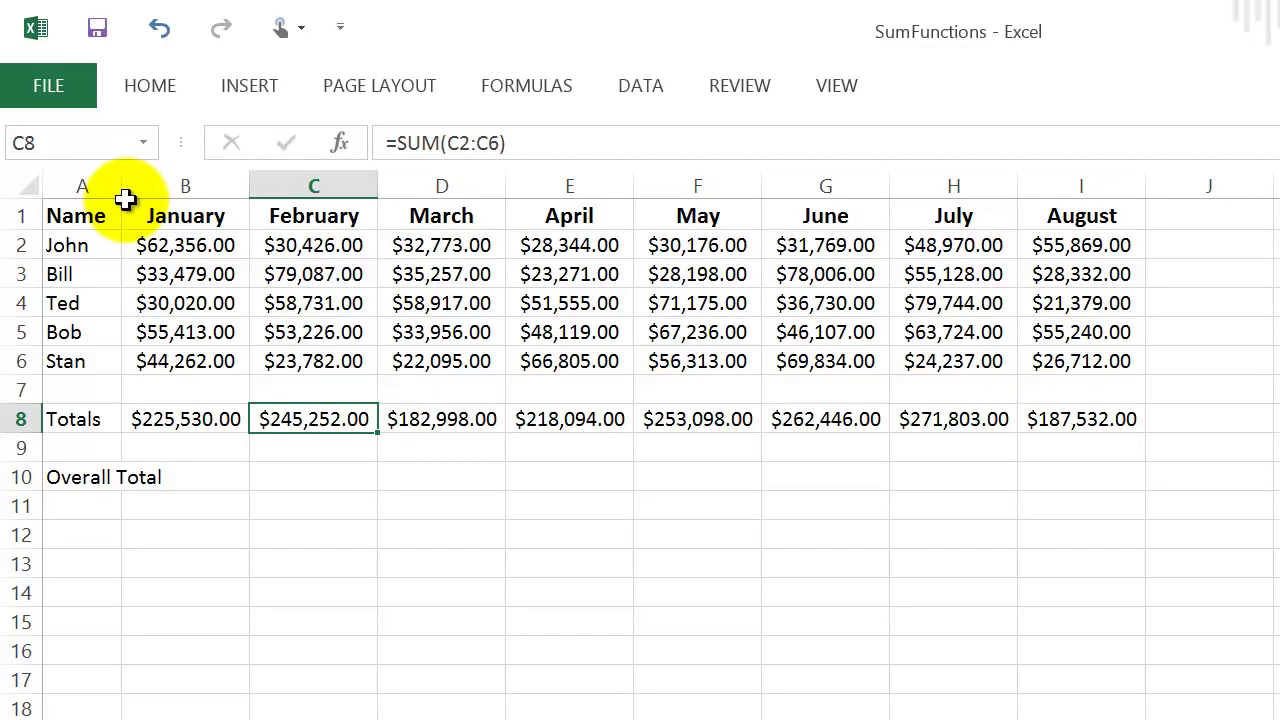
{"action": "left_click", "coordinate": [1188, 246]}
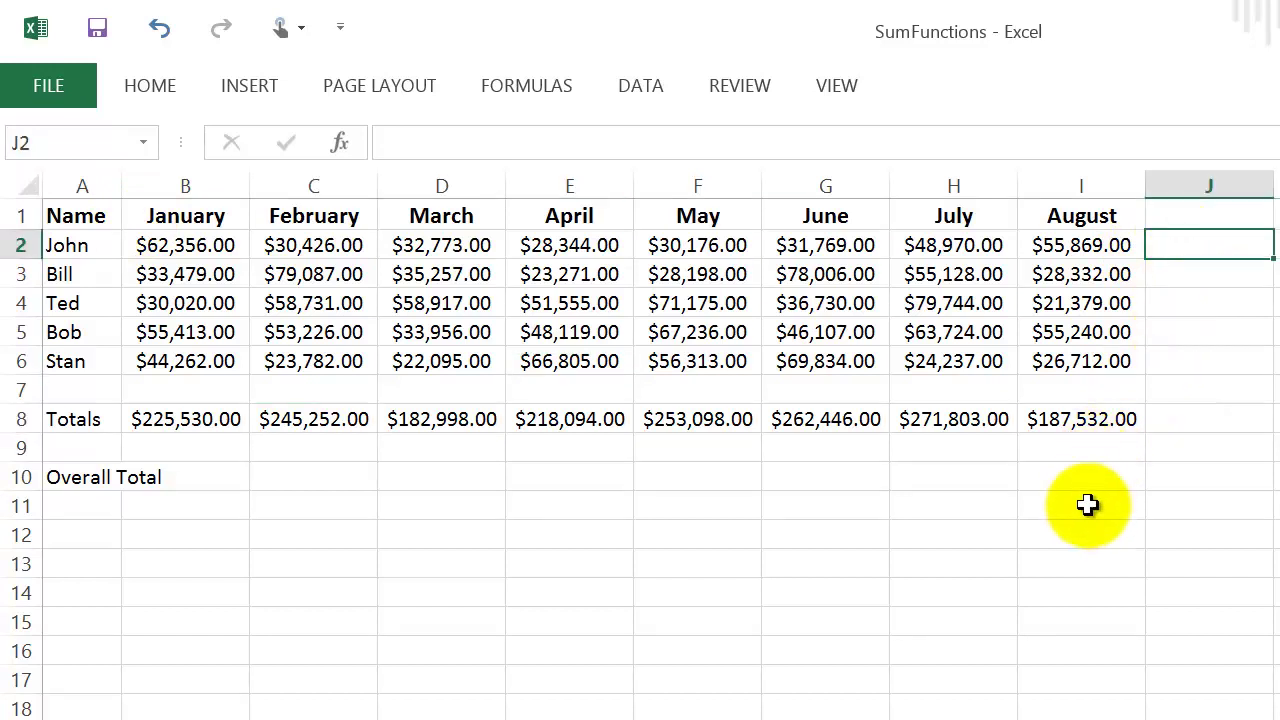
{"action": "type", "text": "="}
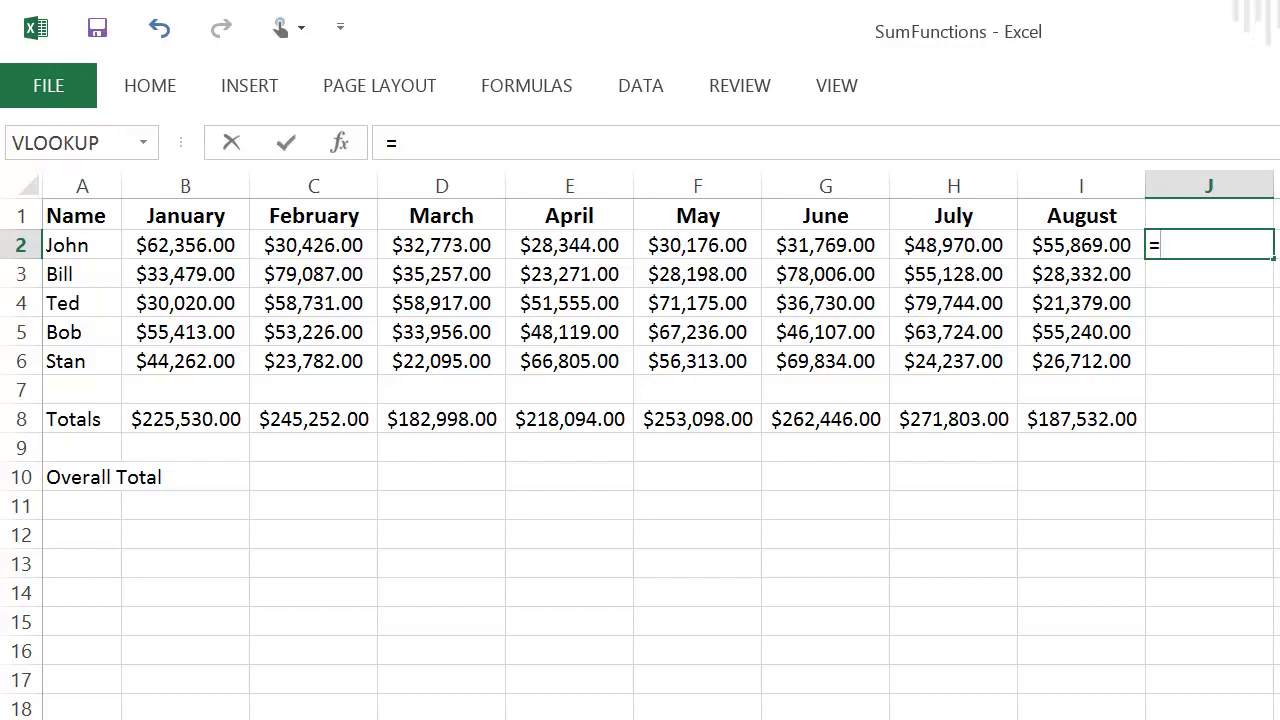
{"action": "type", "text": "sum("}
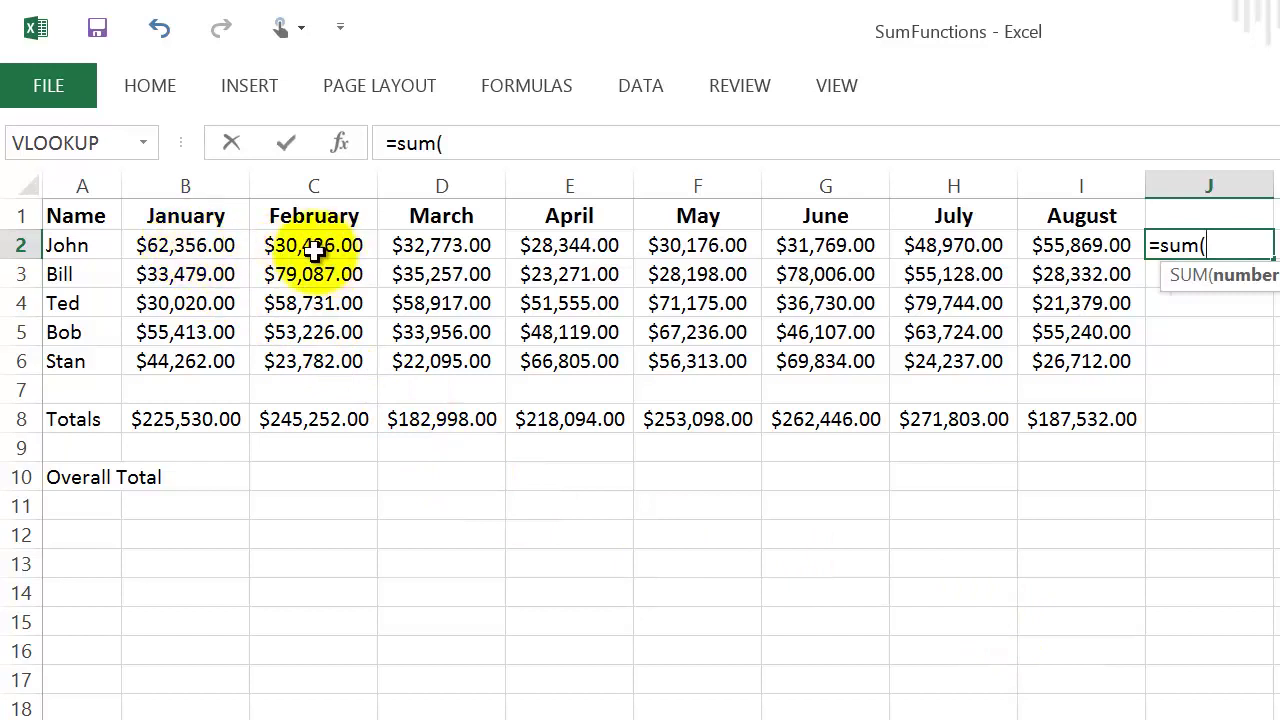
{"action": "left_click", "coordinate": [188, 245]}
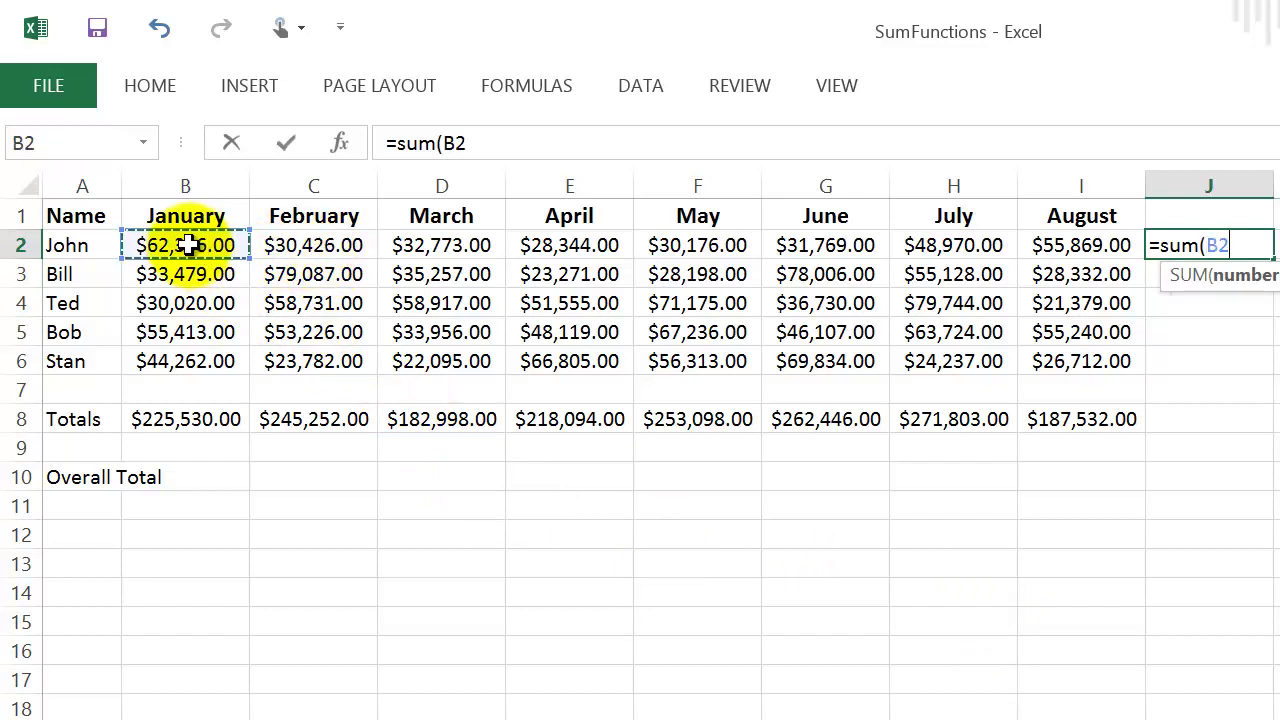
{"action": "left_click_drag", "start_coordinate": [248, 248], "coordinate": [1062, 253]}
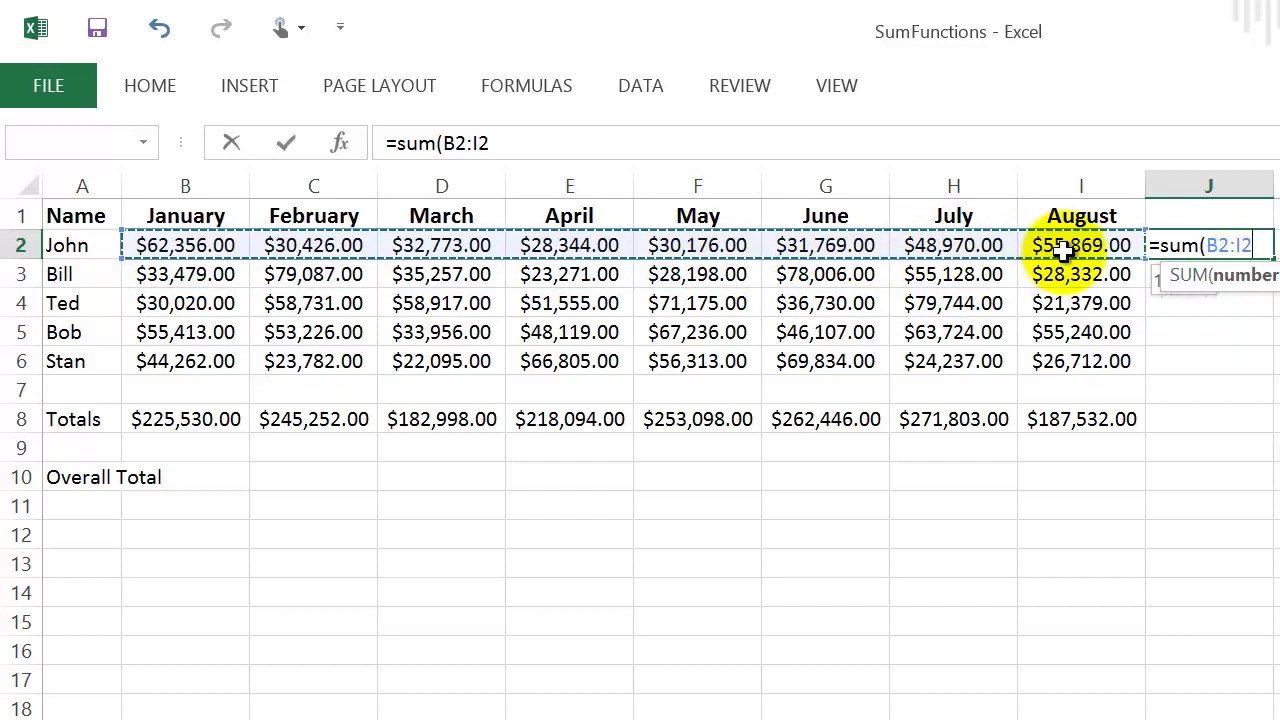
{"action": "left_click_drag", "start_coordinate": [1062, 253], "coordinate": [1068, 258]}
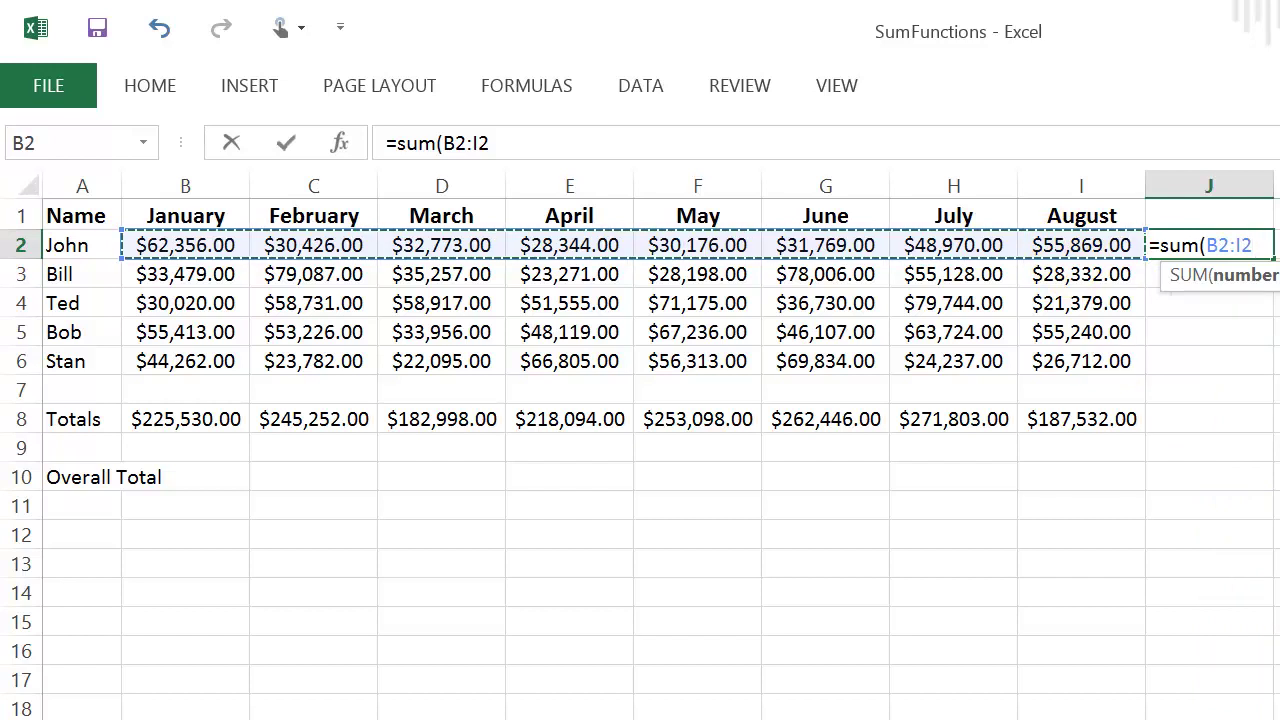
{"action": "key", "text": "Return"}
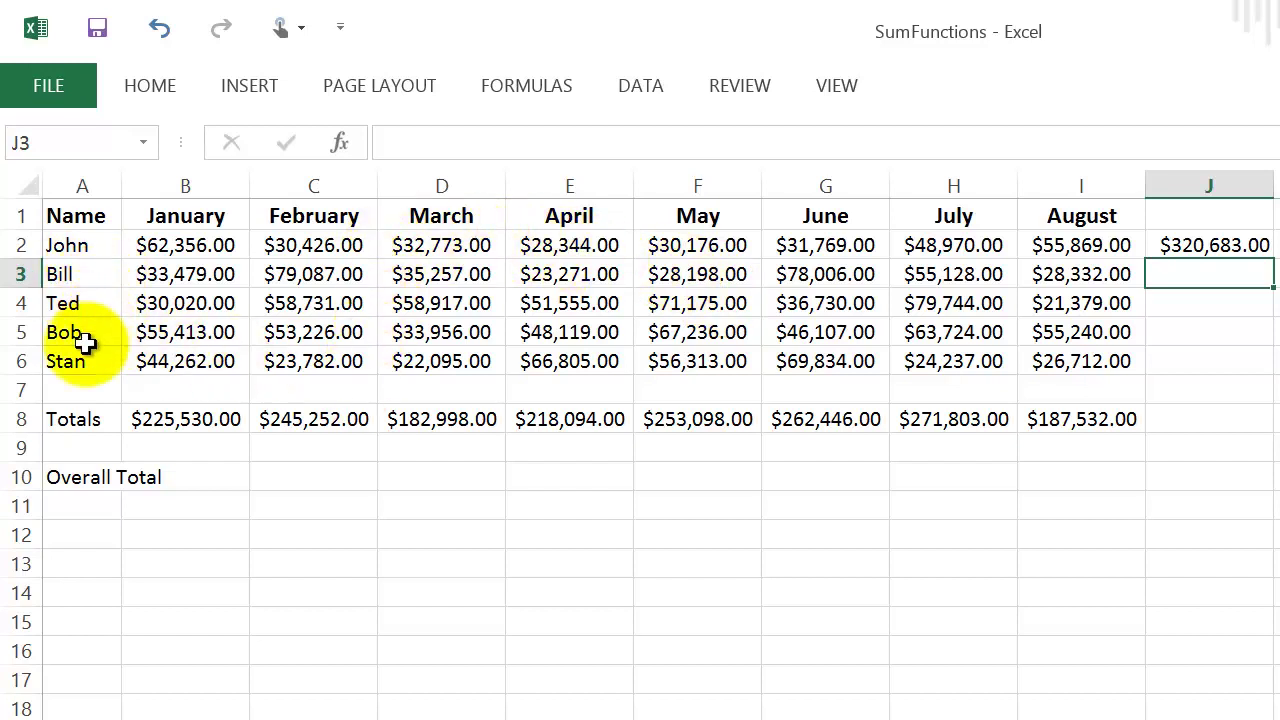
Step: Fill the row total formula from J2 down through J6 for the remaining salespeople
{"action": "left_click", "coordinate": [1218, 248]}
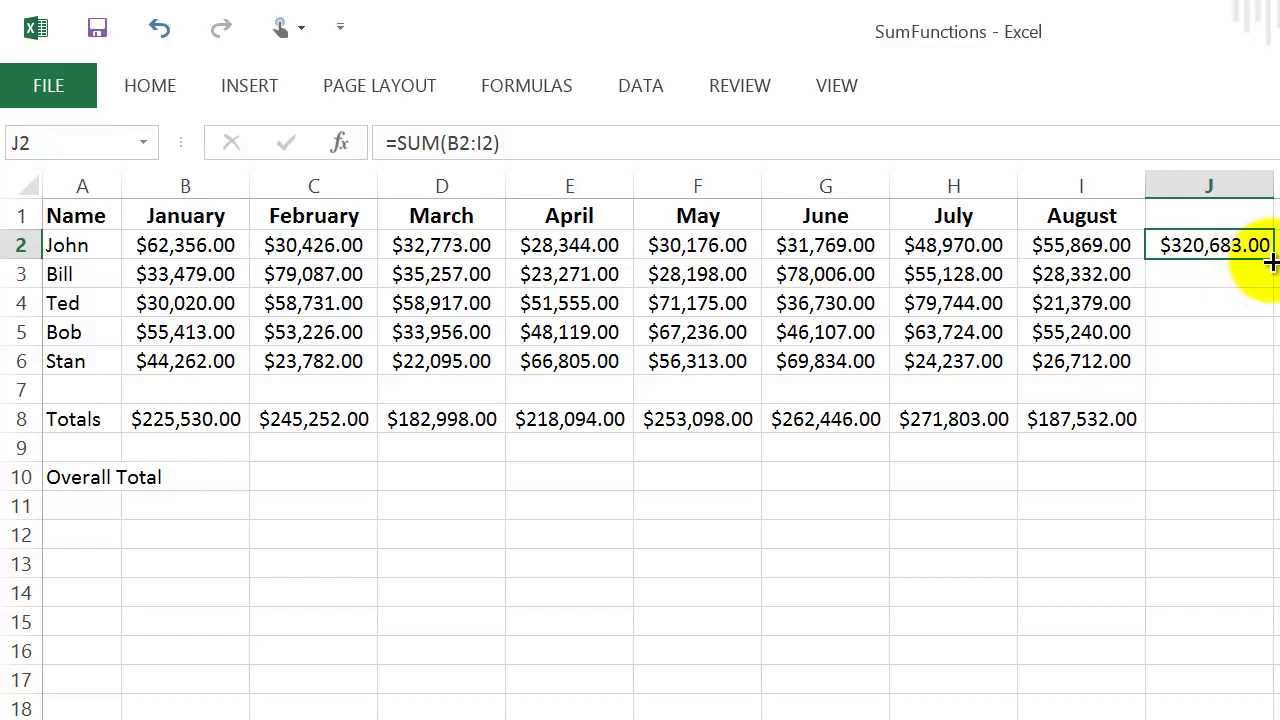
{"action": "left_click_drag", "start_coordinate": [1272, 262], "coordinate": [1266, 375]}
{"action": "left_click", "coordinate": [1213, 420]}
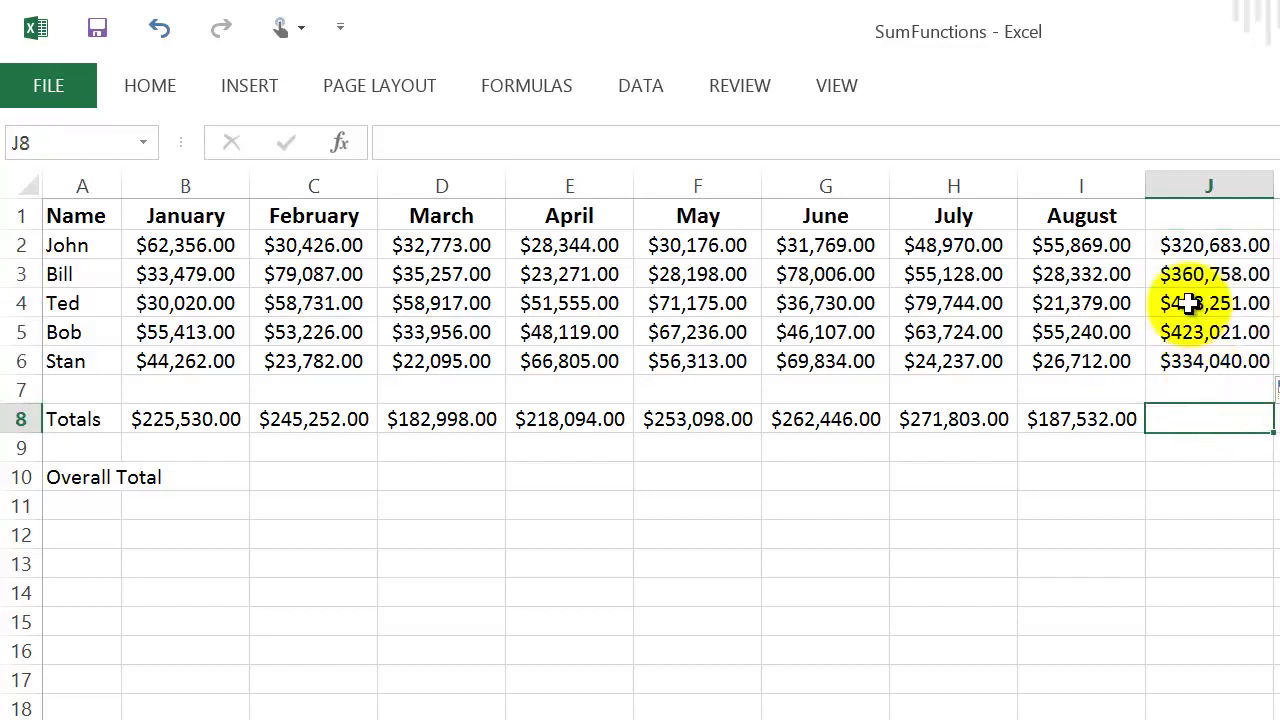
Step: Check the row total formulas in J2 and J3 against the January to August cells they sum
{"action": "left_click", "coordinate": [1188, 248]}
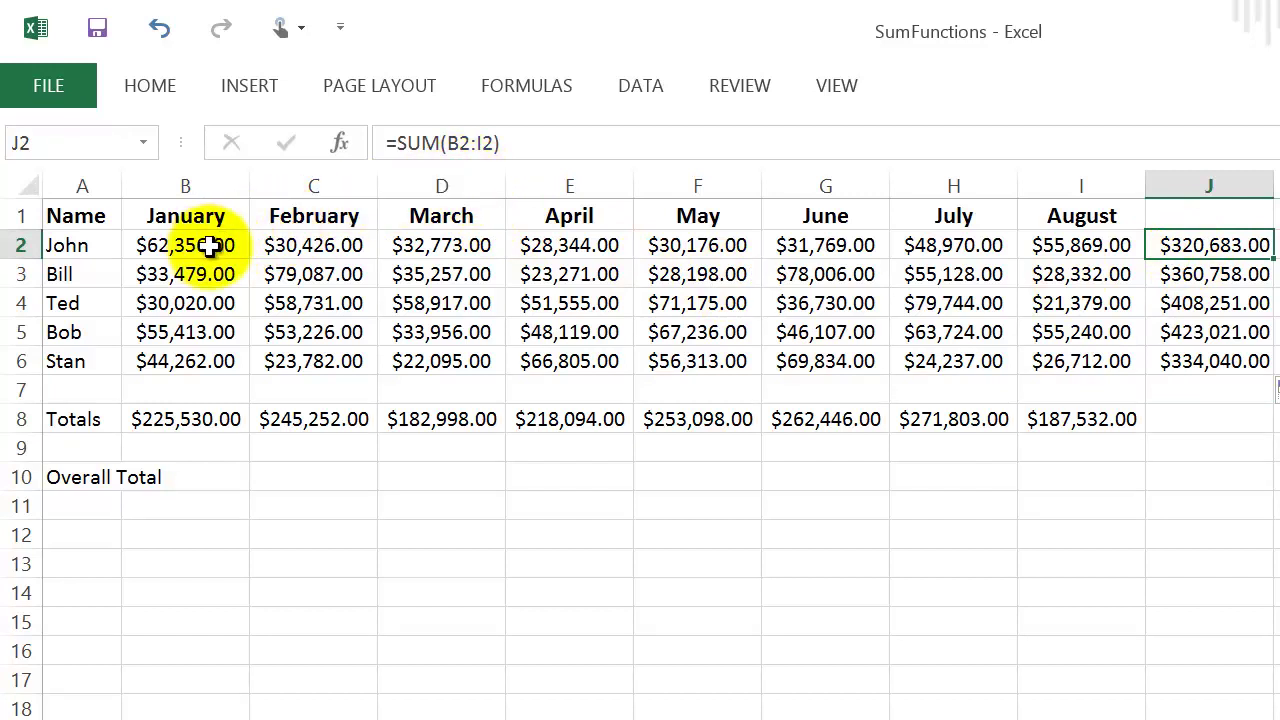
{"action": "left_click", "coordinate": [1045, 249]}
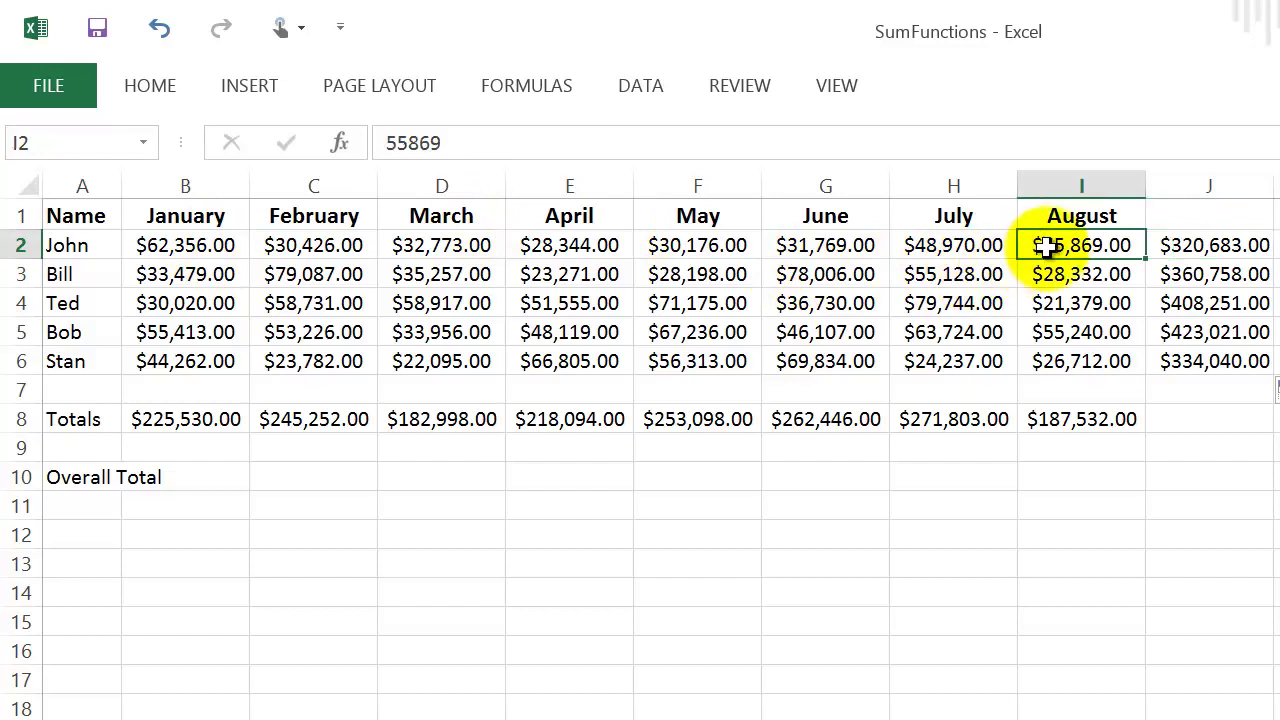
{"action": "left_click", "coordinate": [1200, 277]}
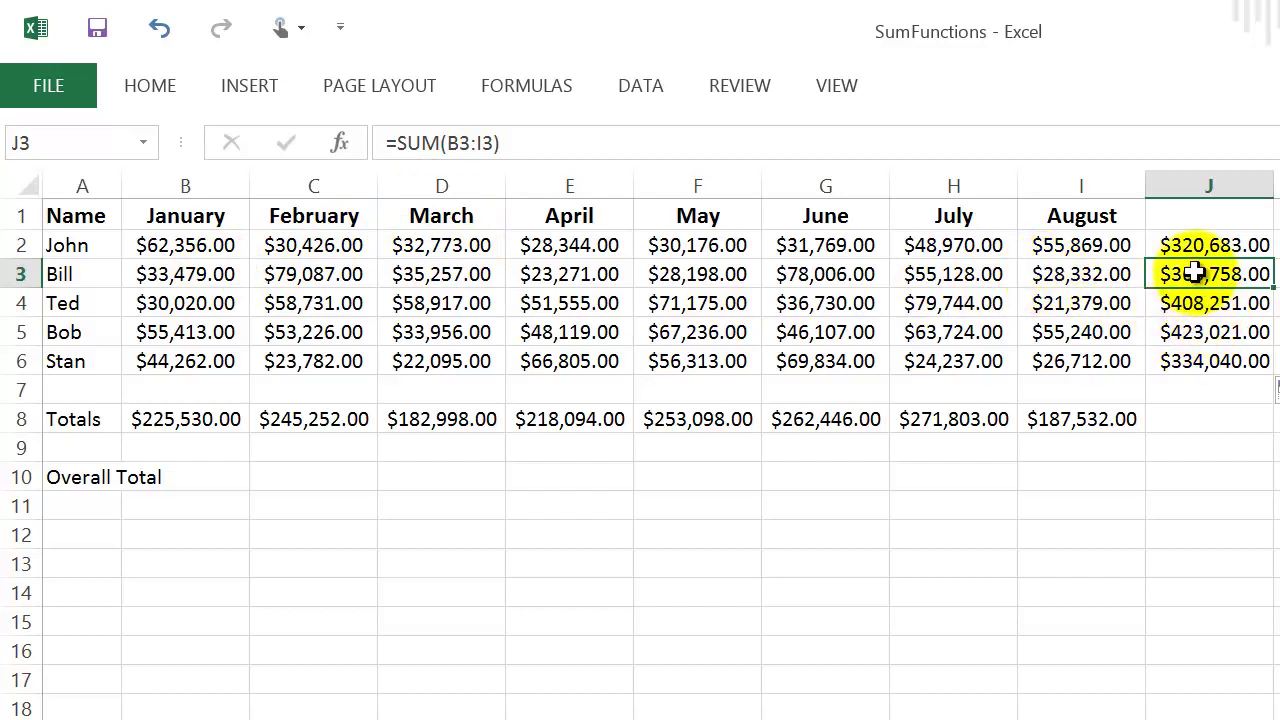
Step: Clear the row totals in J3:J6 and refill them by copying the SUM formula from J2 down through J6
{"action": "left_click_drag", "start_coordinate": [1195, 273], "coordinate": [1222, 361]}
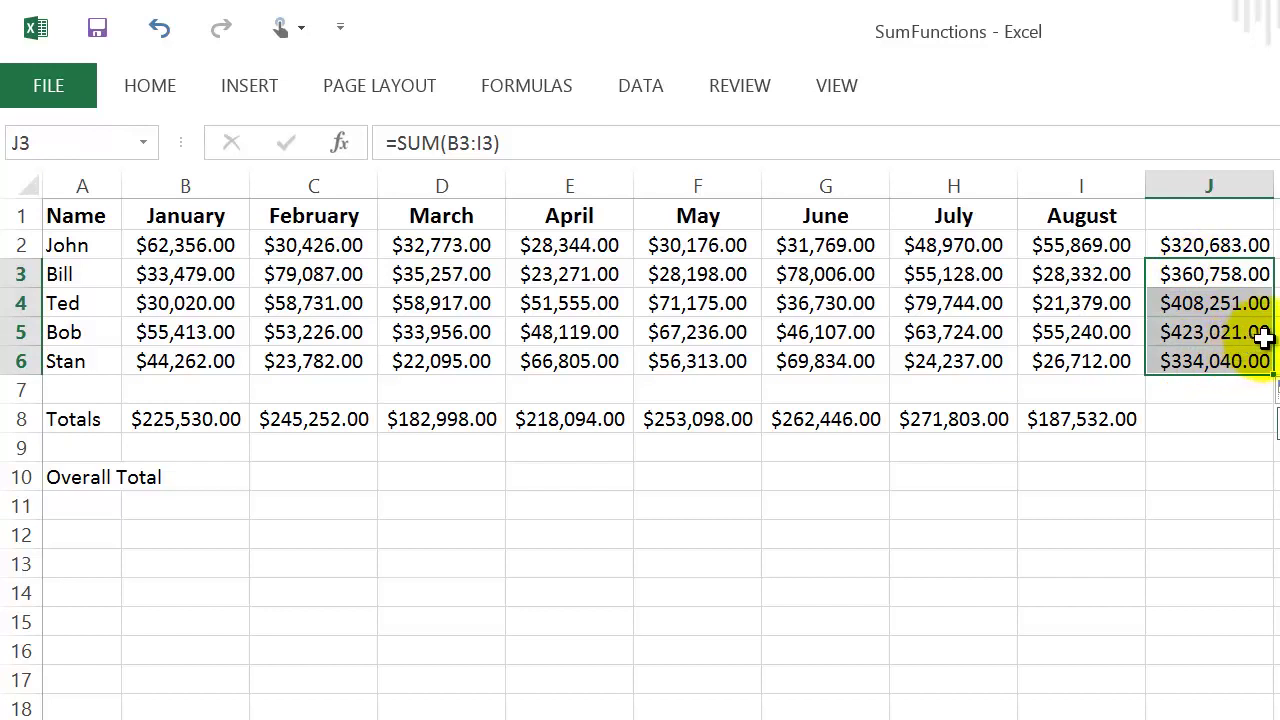
{"action": "key", "text": "Delete"}
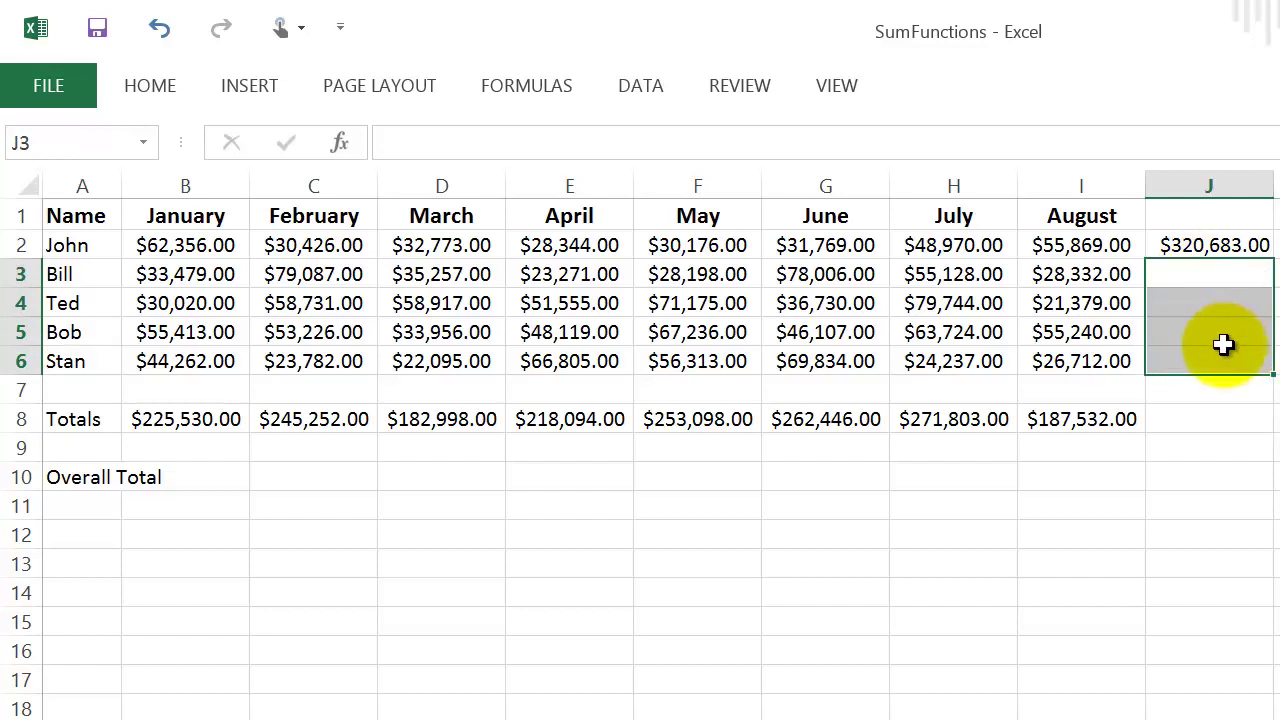
{"action": "left_click", "coordinate": [1235, 246]}
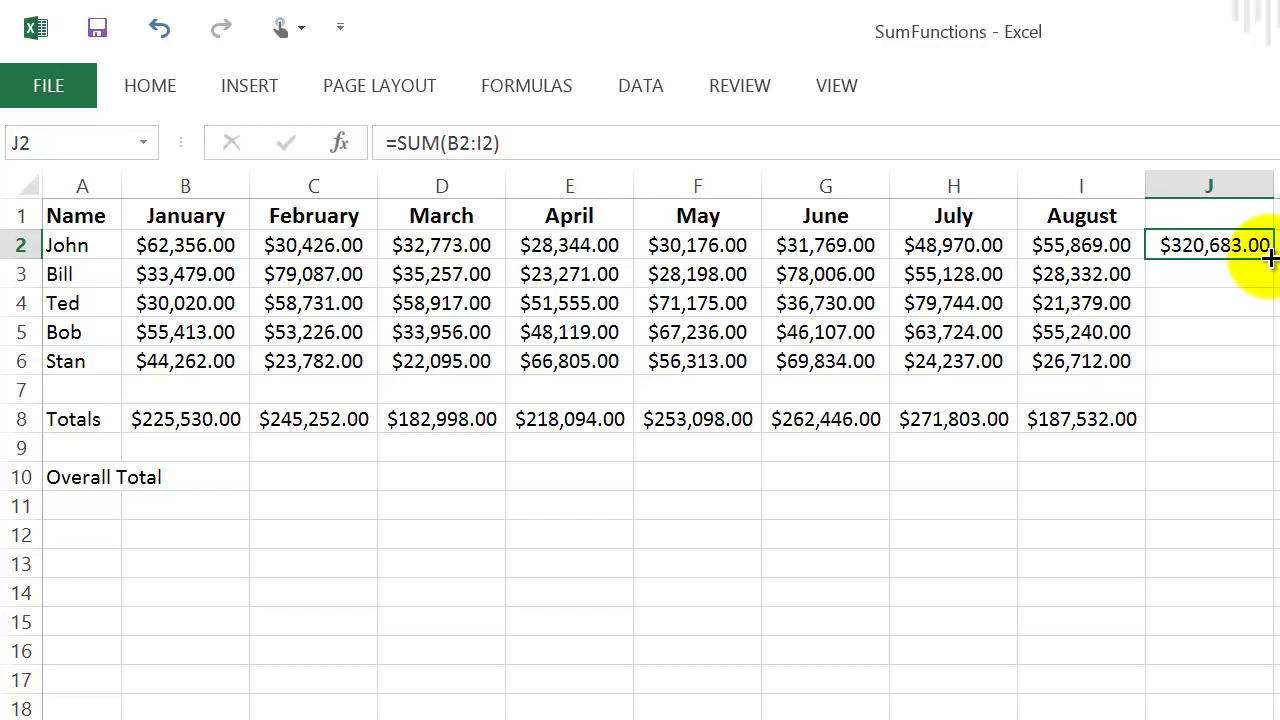
{"action": "double_click", "coordinate": [1270, 258]}
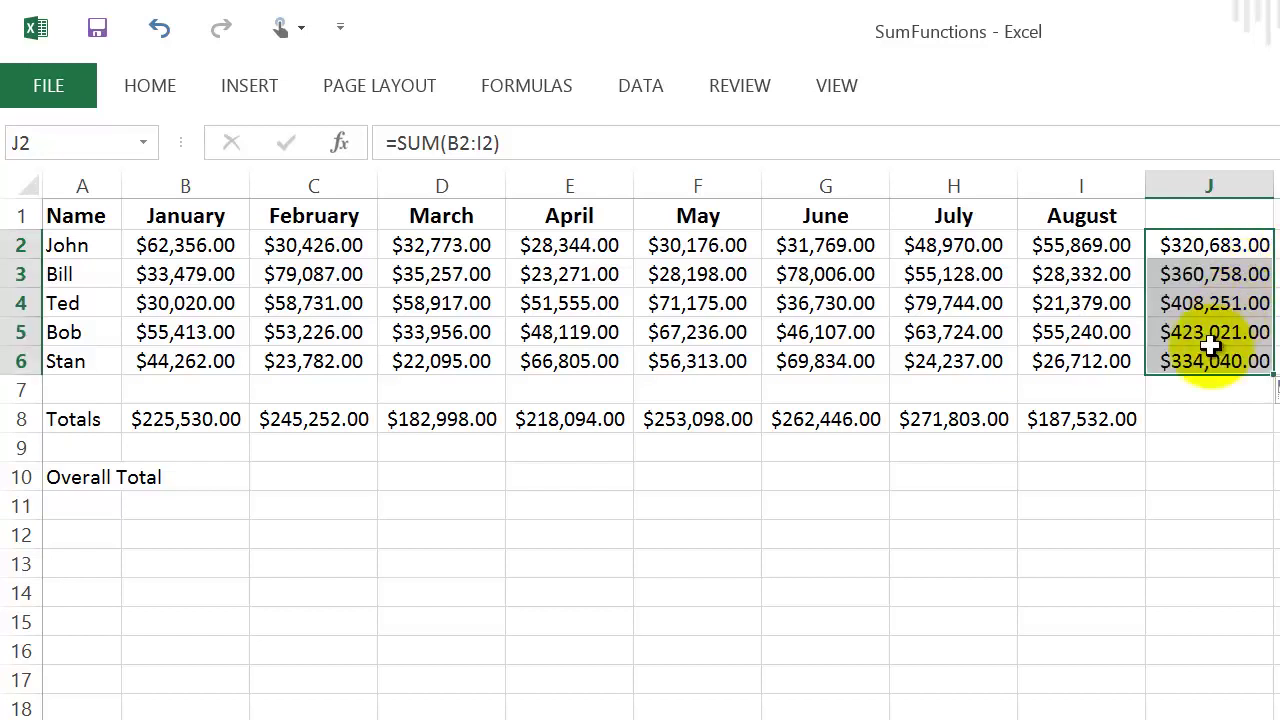
{"action": "left_click", "coordinate": [1117, 453]}
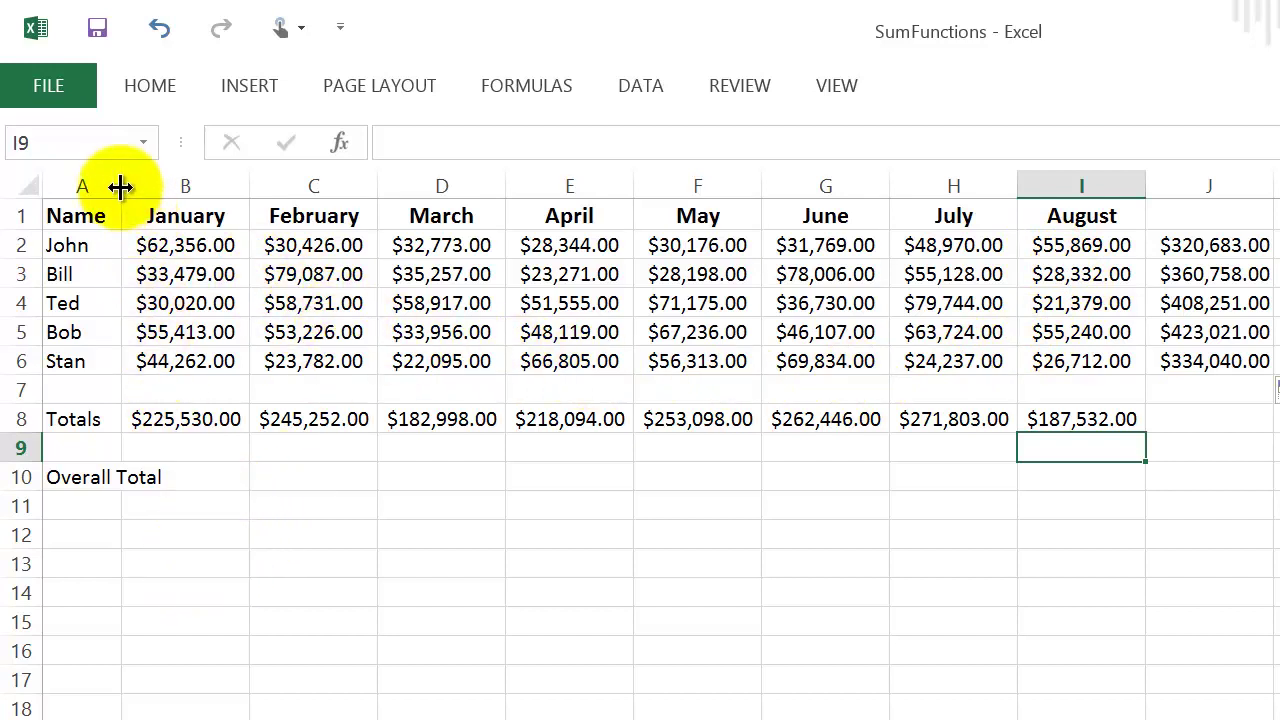
Step: Widen column A to fit its Overall Total label and total all sales in B10 with a SUM formula over B2:I6
{"action": "left_click_drag", "start_coordinate": [121, 186], "coordinate": [190, 199]}
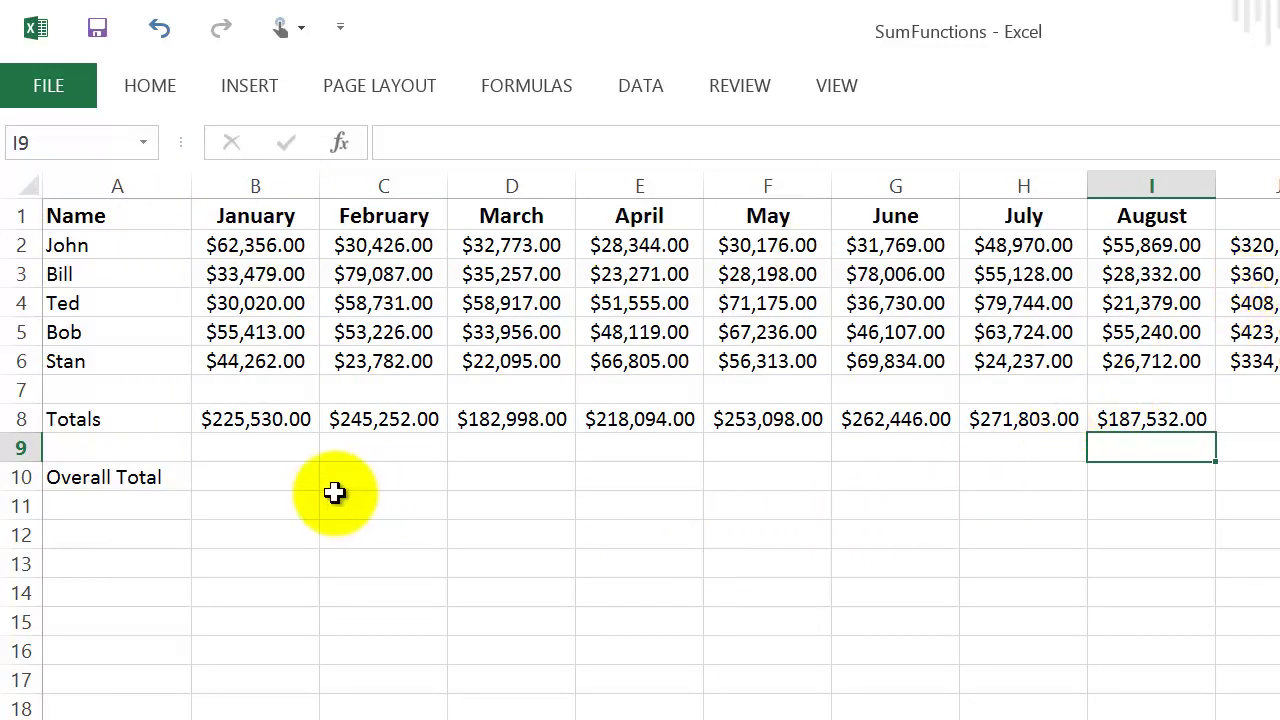
{"action": "left_click", "coordinate": [248, 487]}
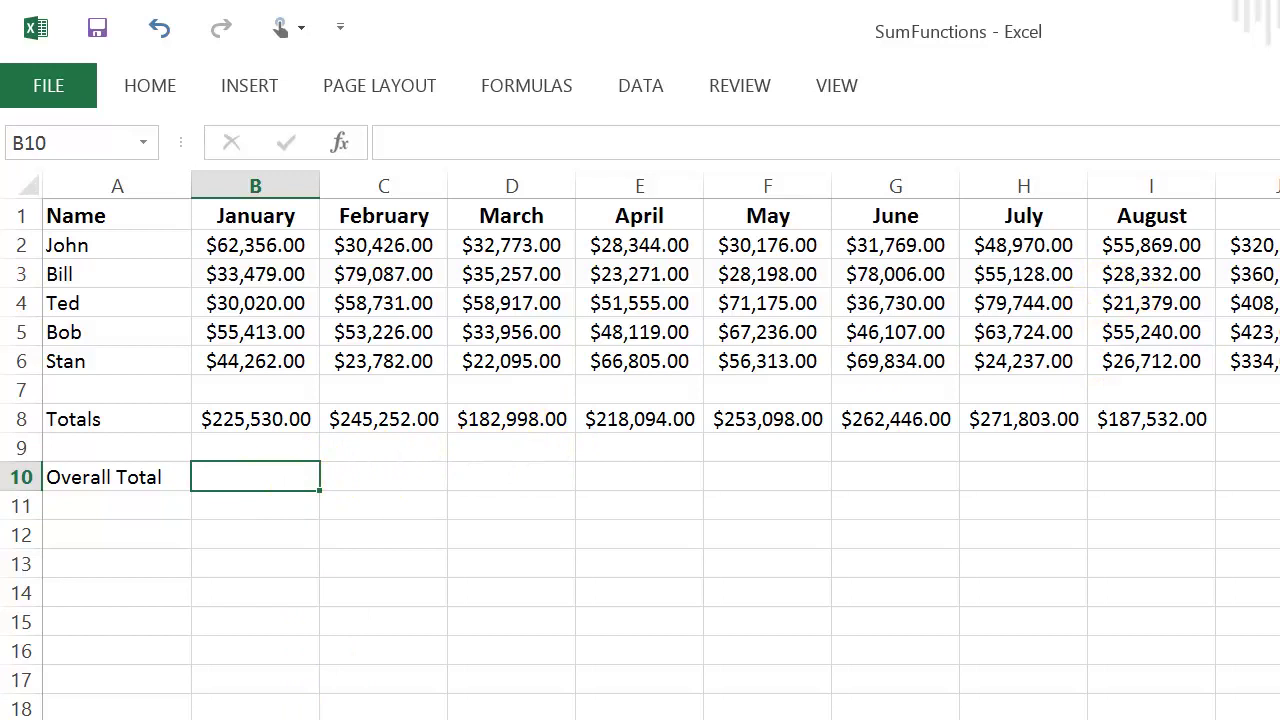
{"action": "type", "text": "=sum"}
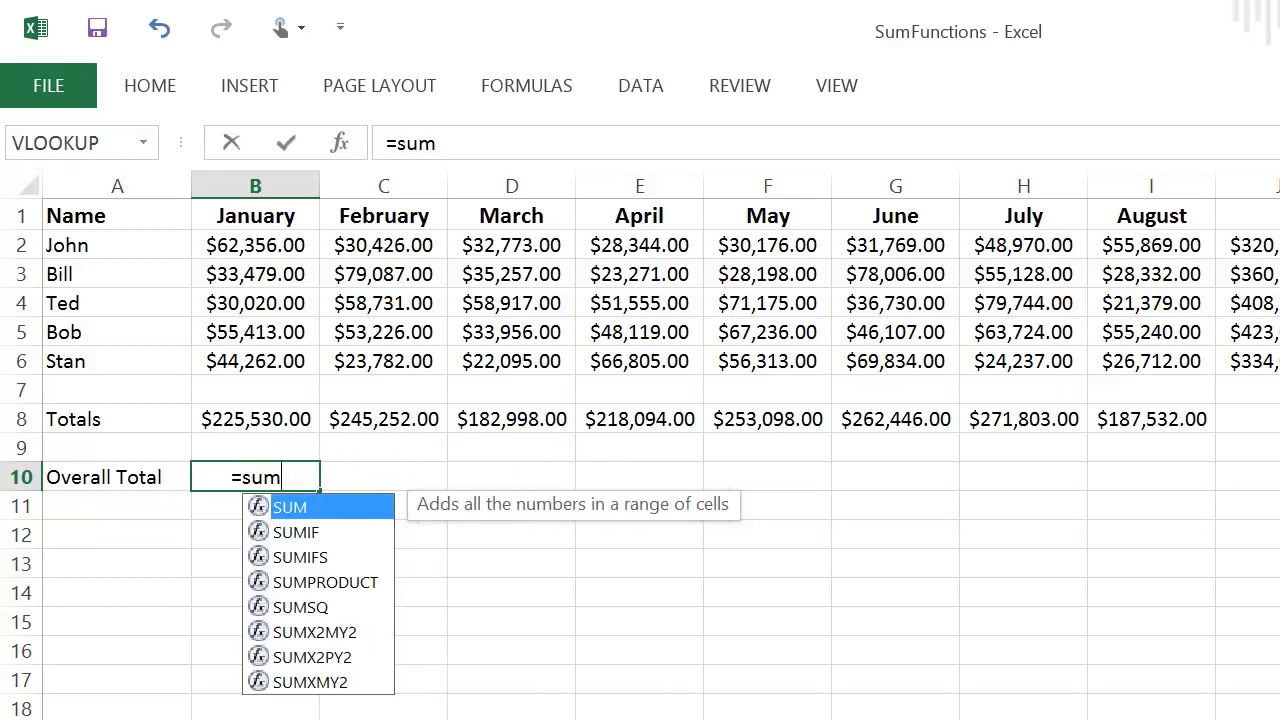
{"action": "type", "text": "("}
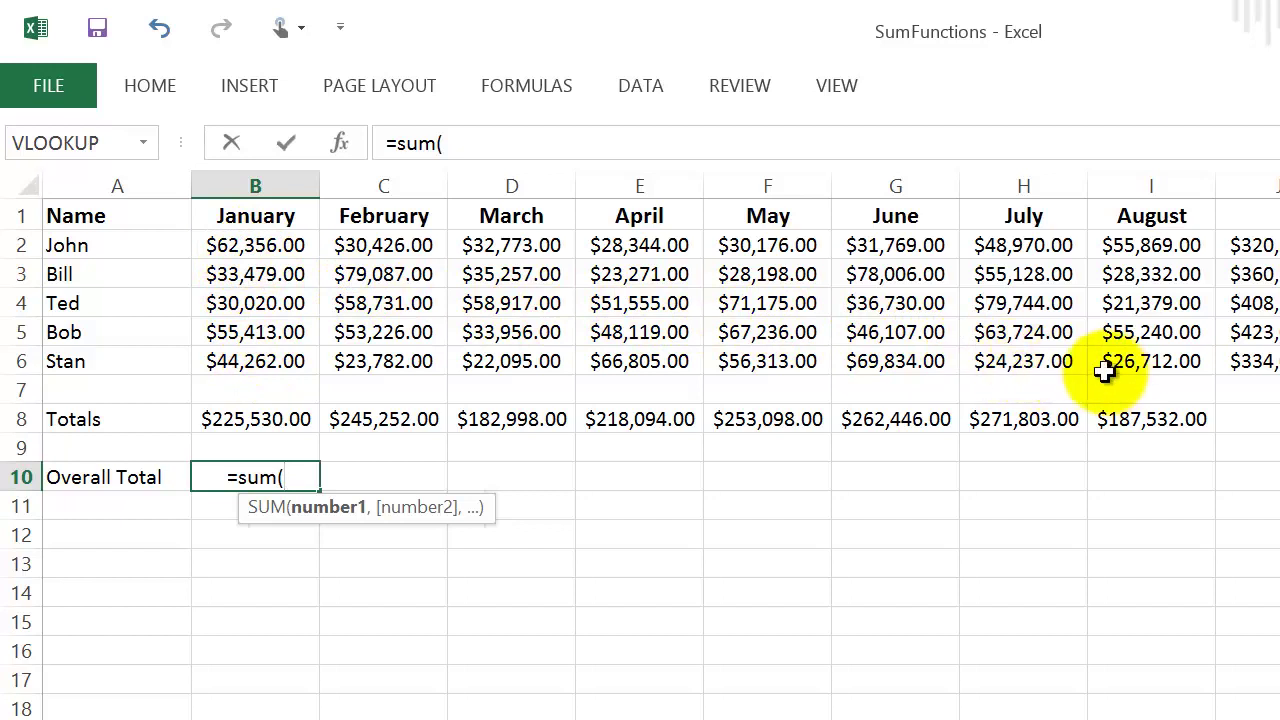
{"action": "left_click", "coordinate": [251, 248]}
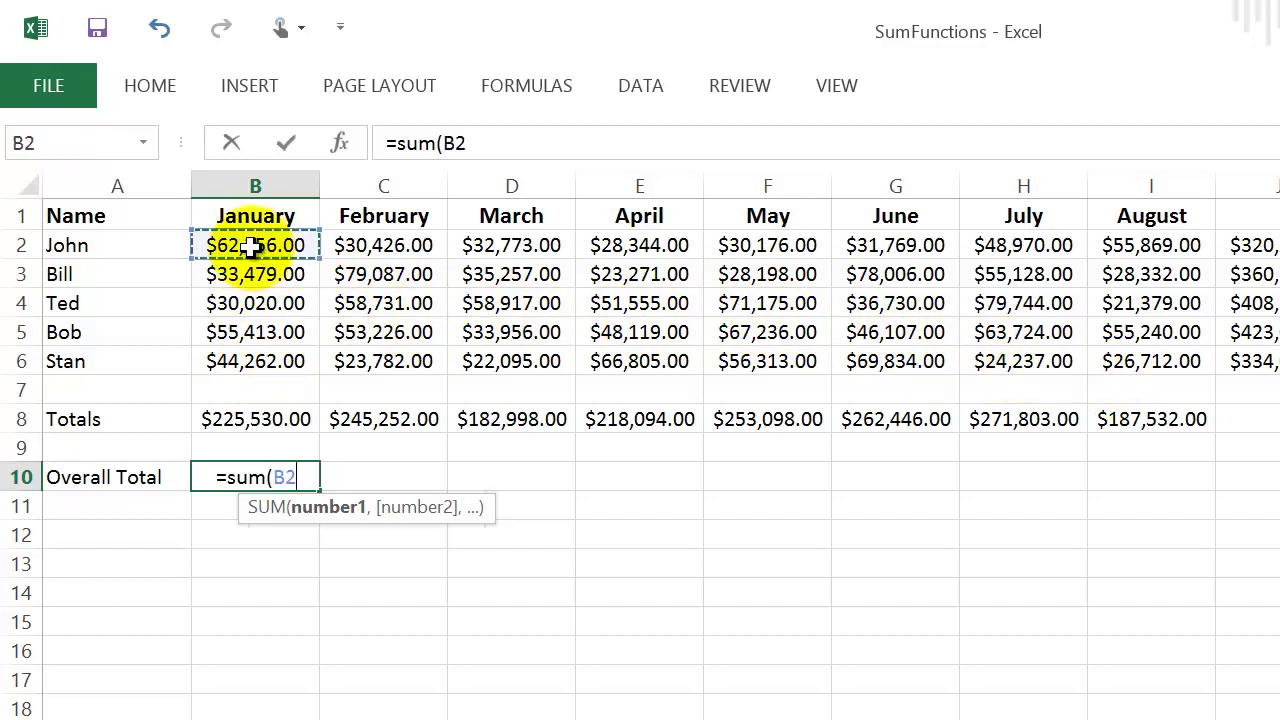
{"action": "left_click_drag", "start_coordinate": [251, 247], "coordinate": [1120, 365]}
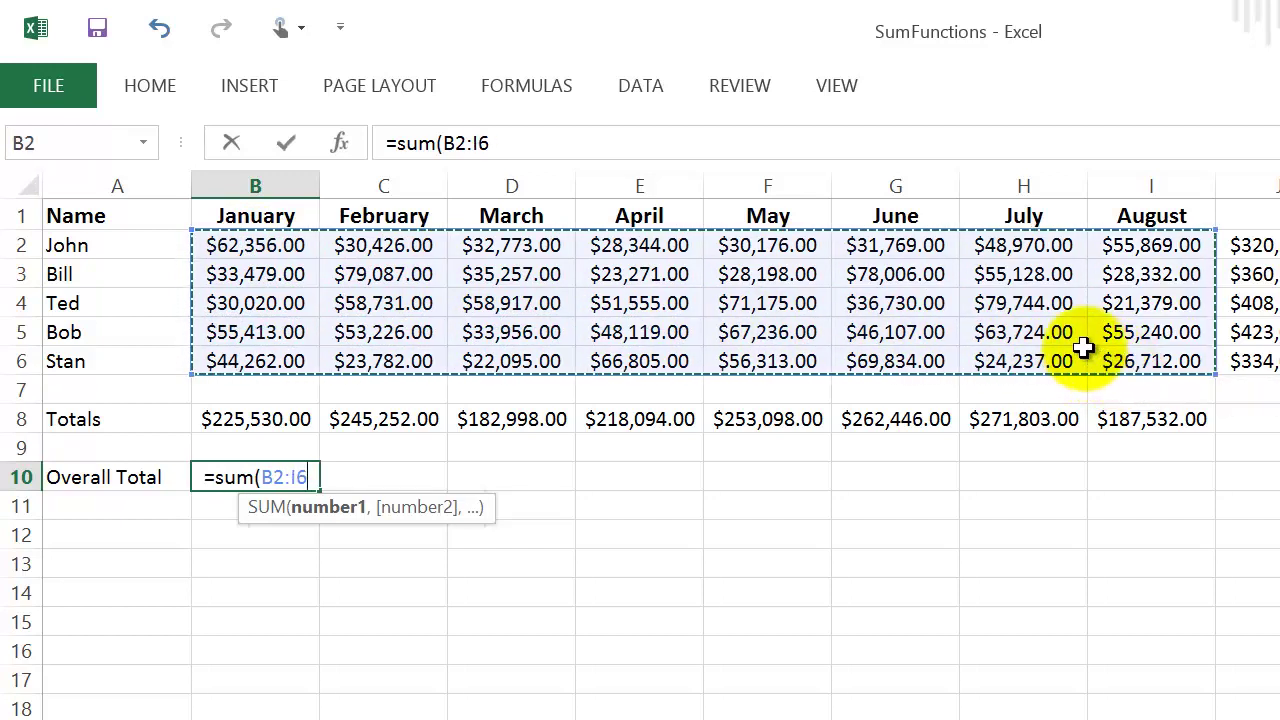
{"action": "key", "text": "Return"}
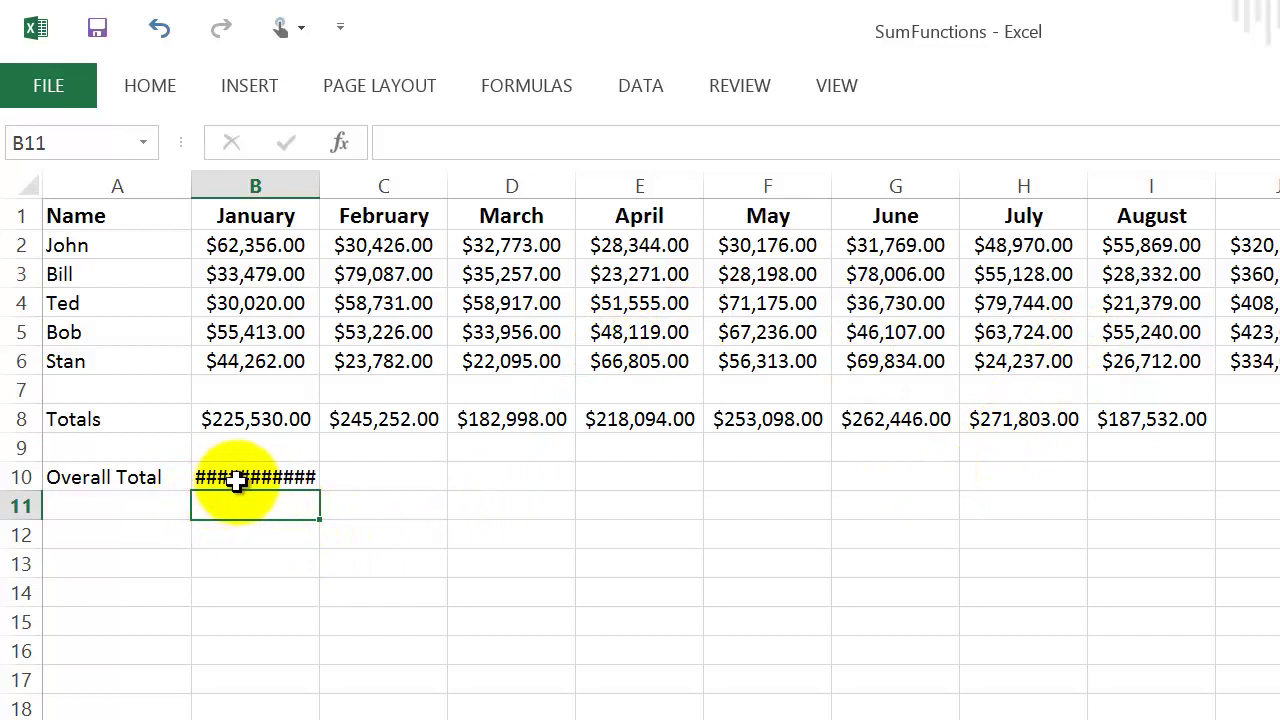
Step: Widen column B enough to display the full overall total in B10
{"action": "mouse_move", "coordinate": [300, 478]}
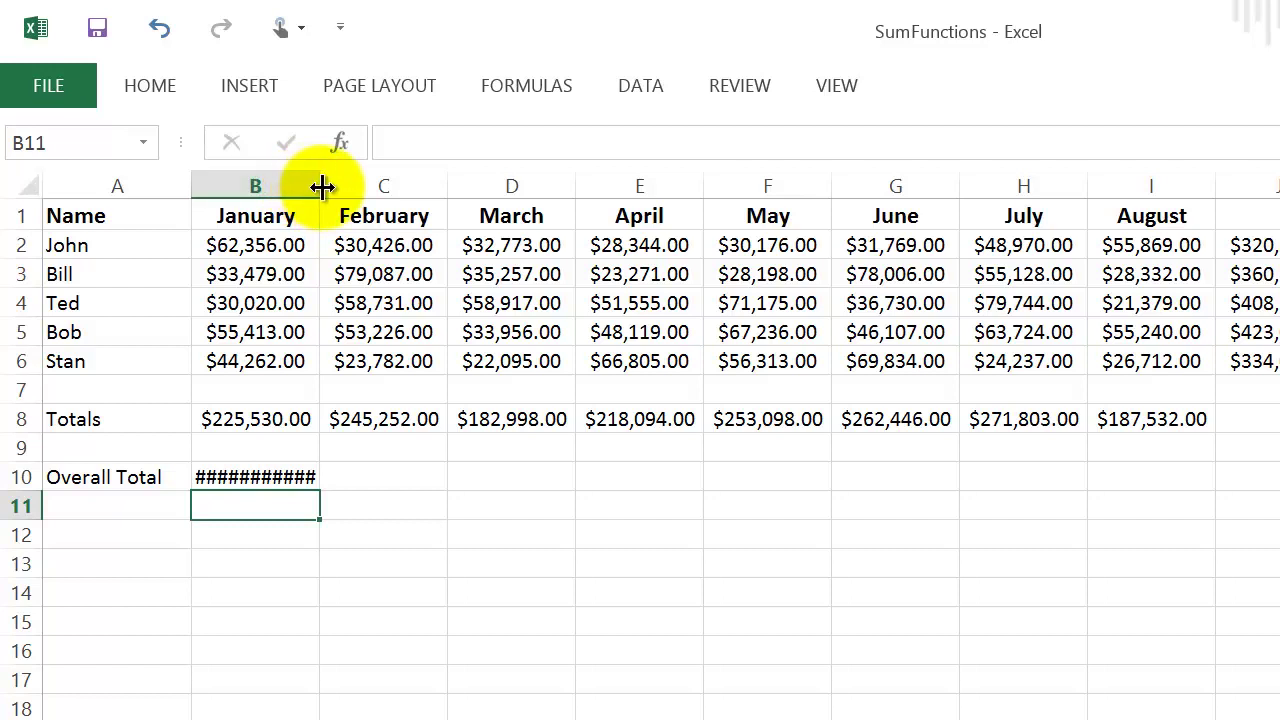
{"action": "left_click_drag", "start_coordinate": [322, 187], "coordinate": [322, 187]}
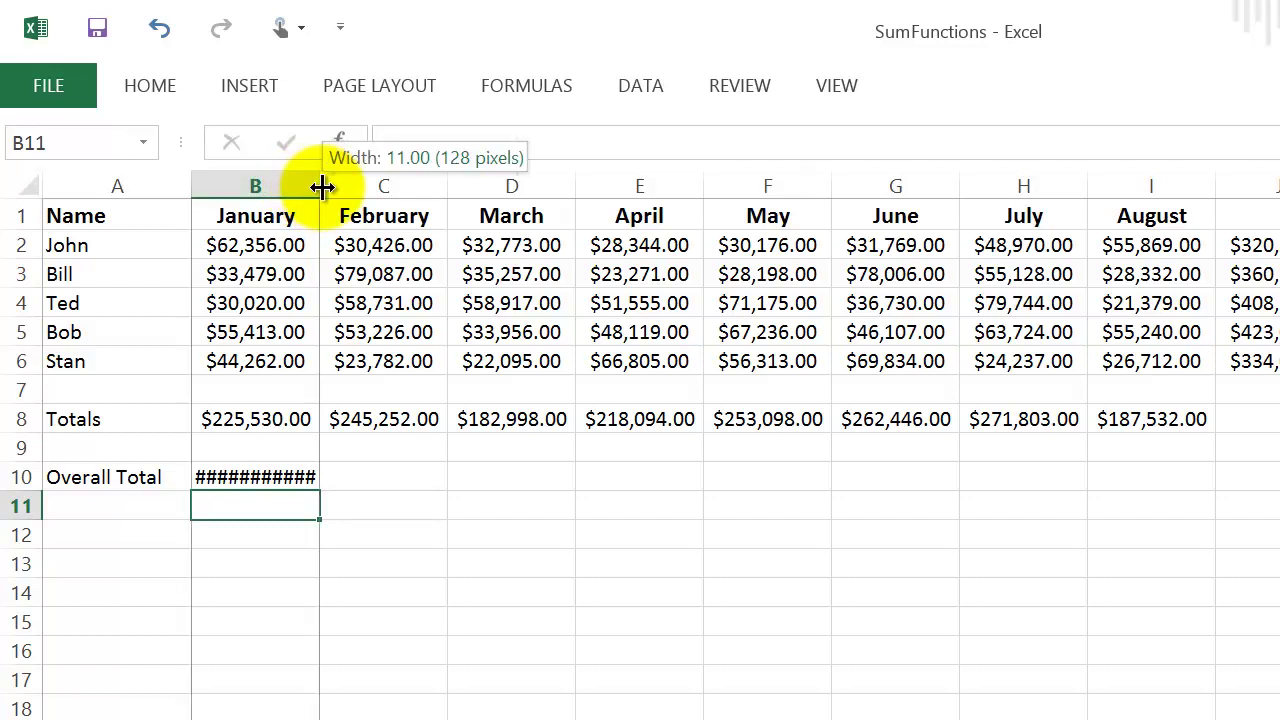
{"action": "left_click_drag", "start_coordinate": [322, 187], "coordinate": [355, 187]}
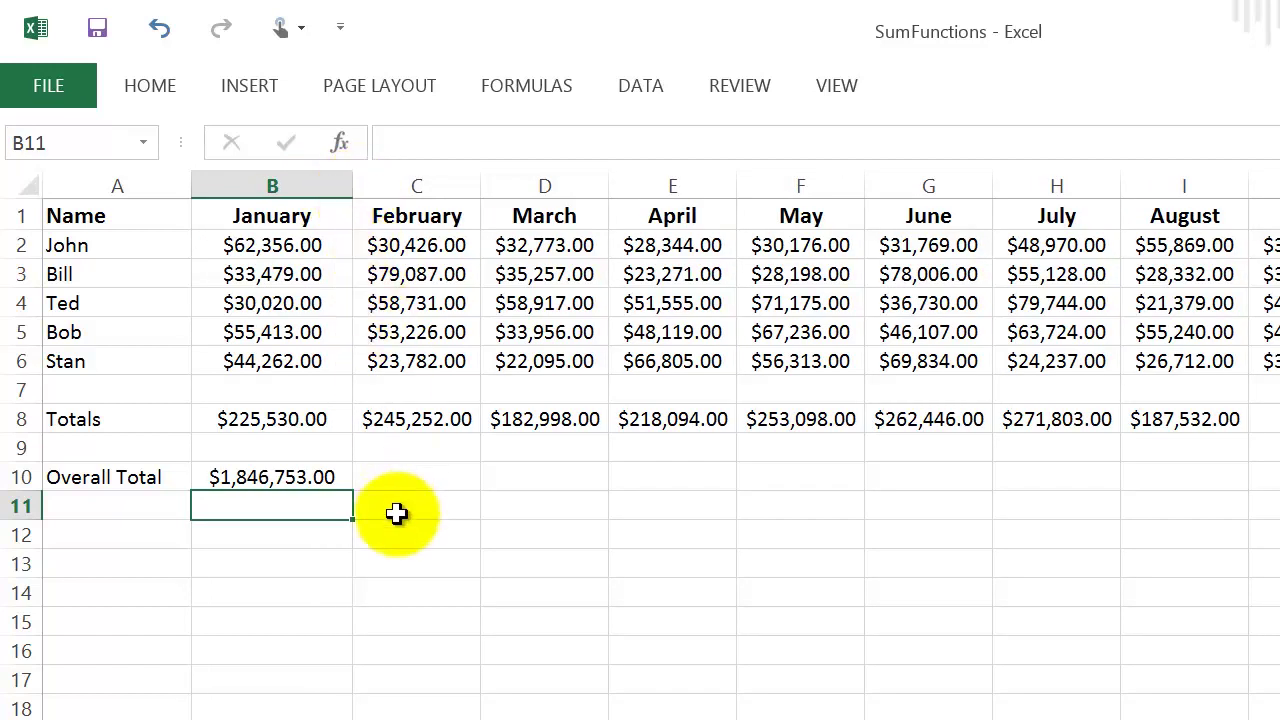